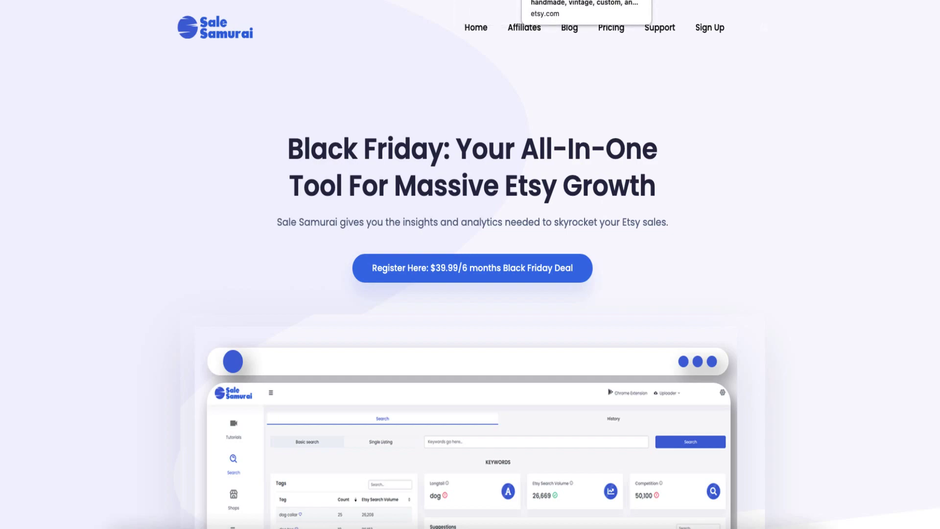
# Switch to the etsy.com tab and browse the home page's shop recommendations and recent activity
pyautogui.click(538, 1)
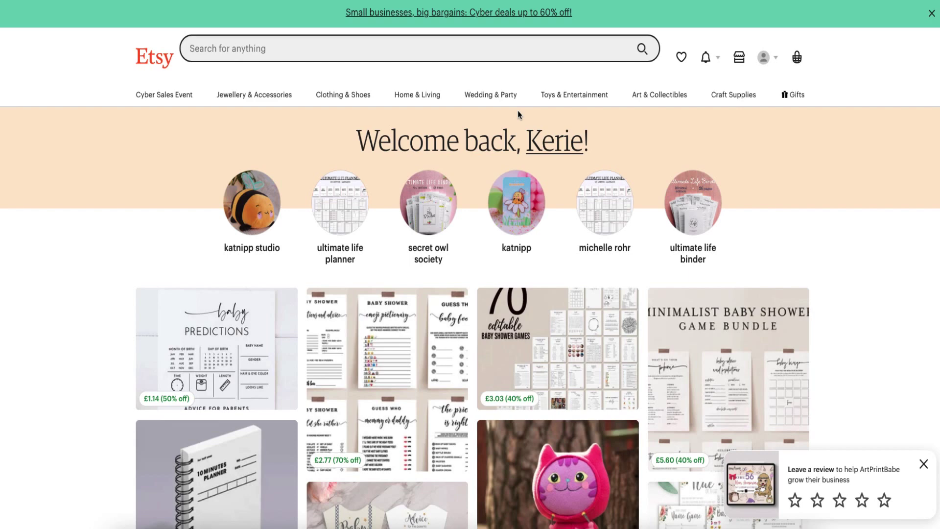
pyautogui.scroll(-1, 544, 109)
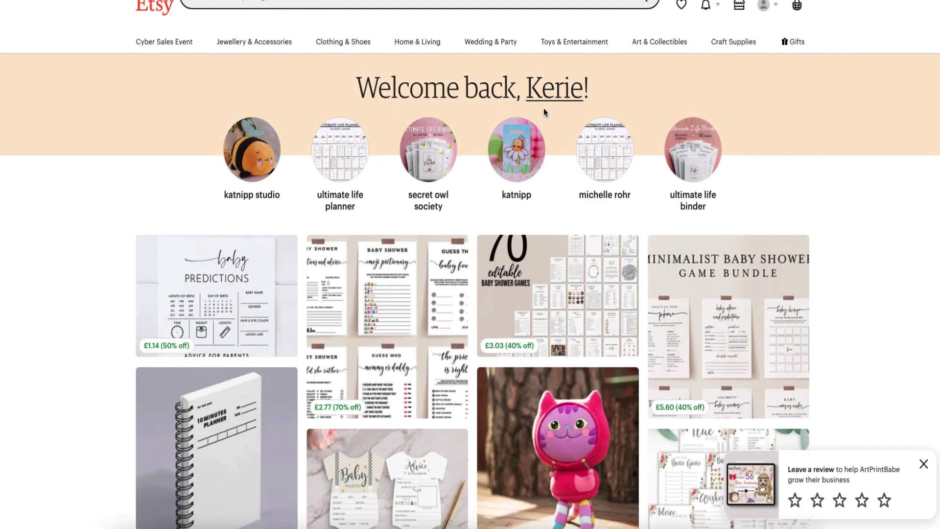
pyautogui.scroll(1, 538, 108)
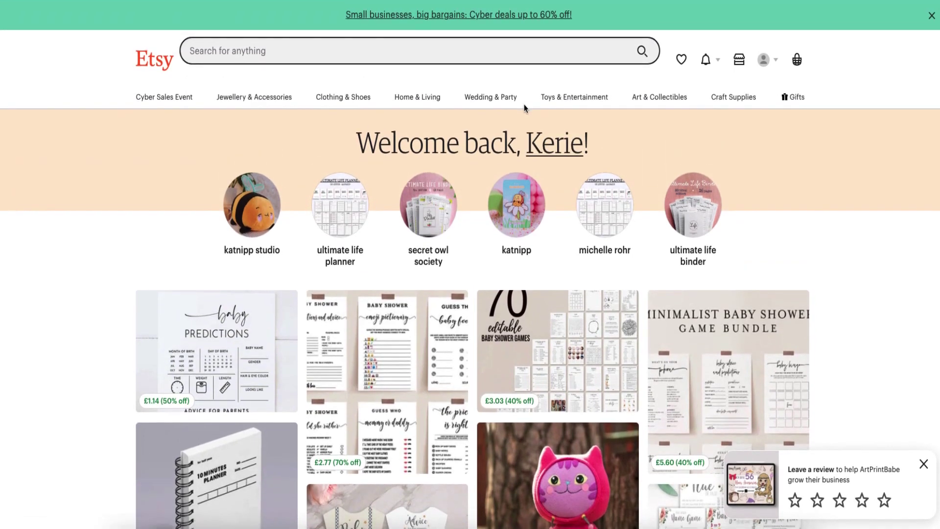
pyautogui.scroll(-1, 523, 104)
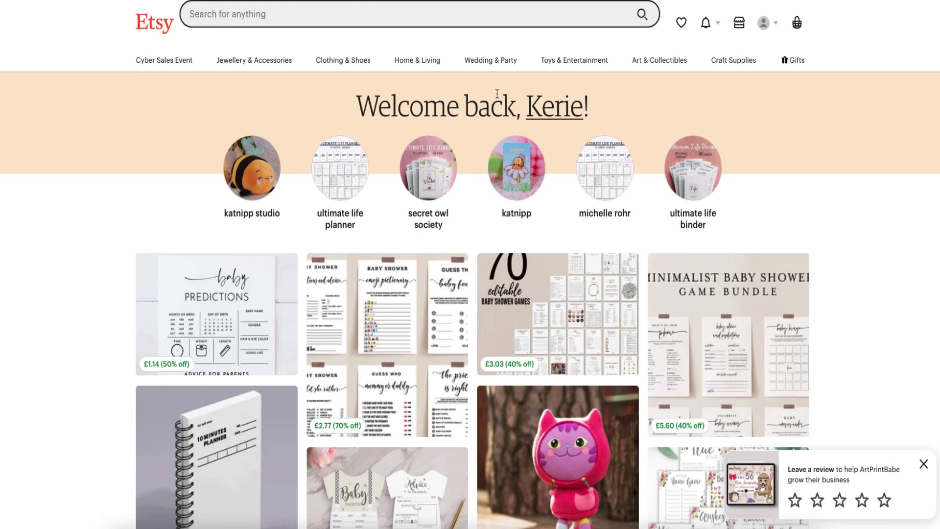
pyautogui.scroll(-1, 599, 164)
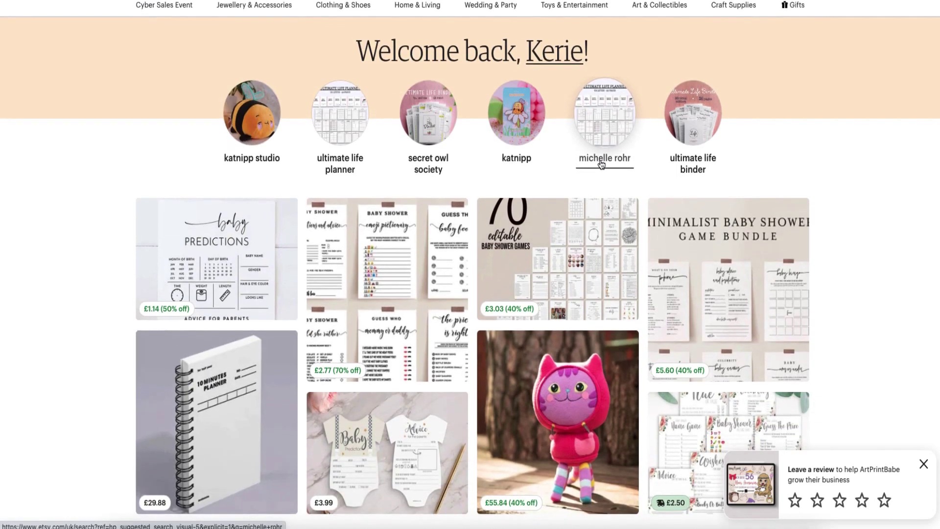
pyautogui.scroll(-5, 600, 164)
pyautogui.scroll(-10, 601, 164)
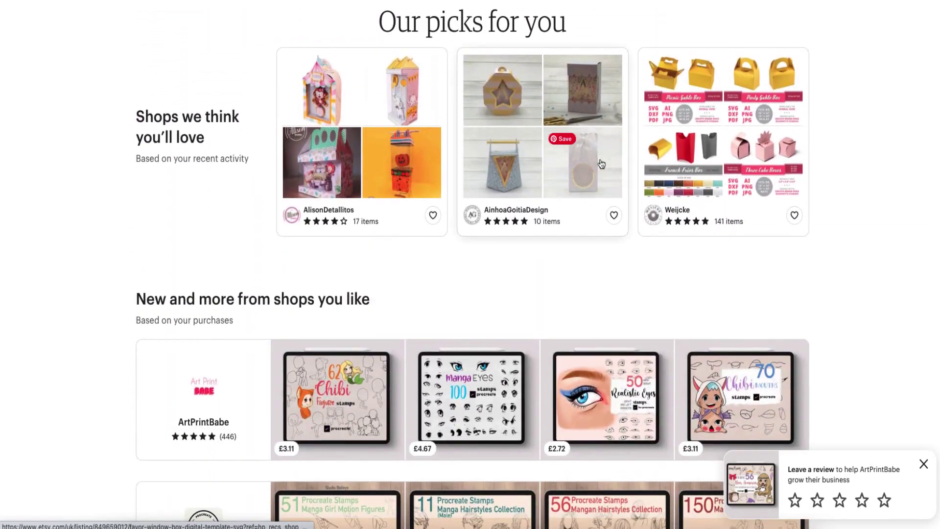
pyautogui.scroll(10, 601, 164)
pyautogui.scroll(-4, 601, 164)
pyautogui.scroll(2, 599, 163)
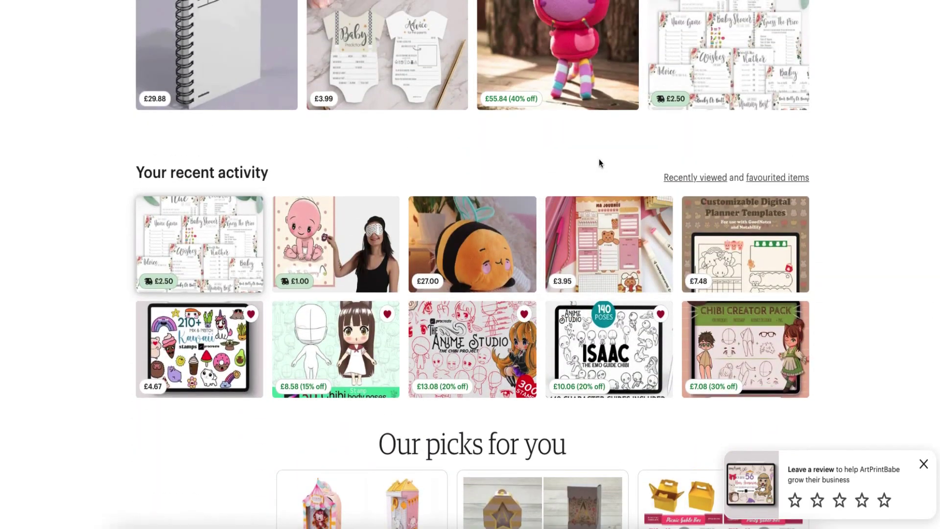
pyautogui.scroll(-10, 599, 163)
pyautogui.scroll(-1, 600, 164)
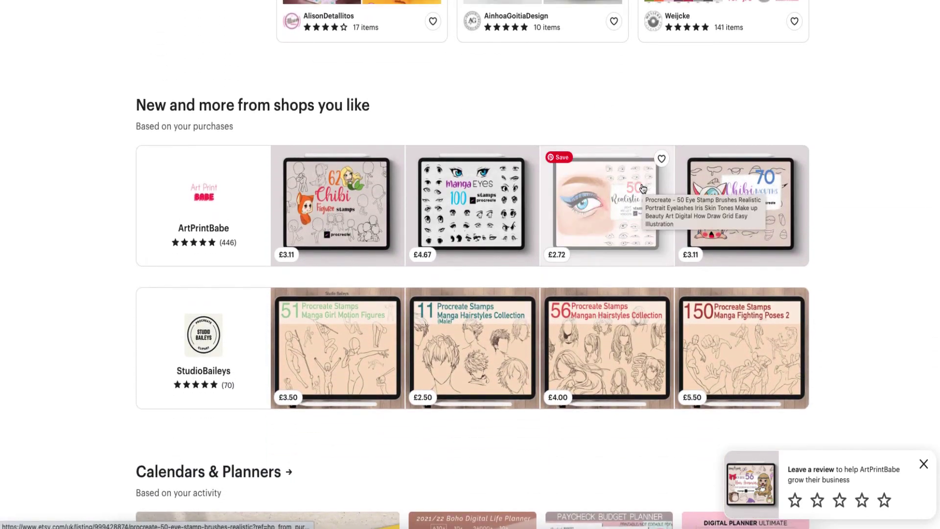
pyautogui.scroll(-2, 642, 185)
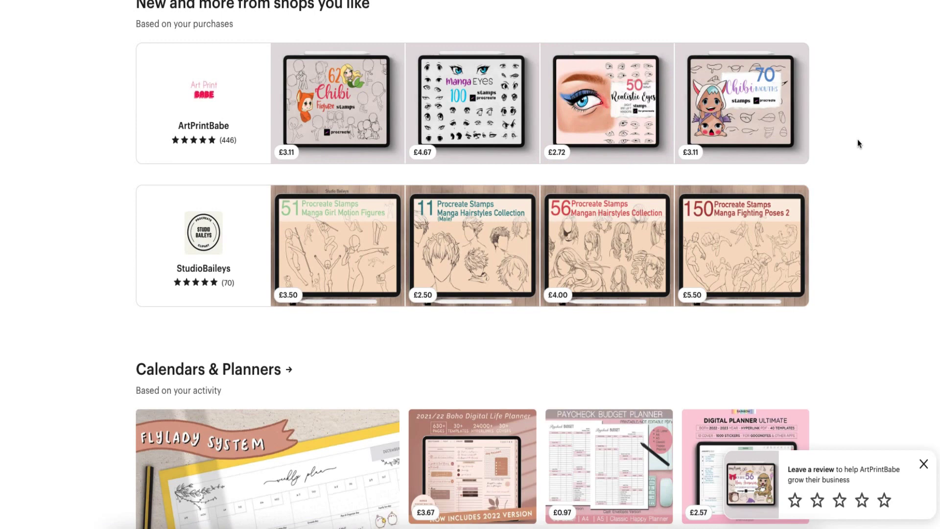
pyautogui.scroll(-2, 657, 159)
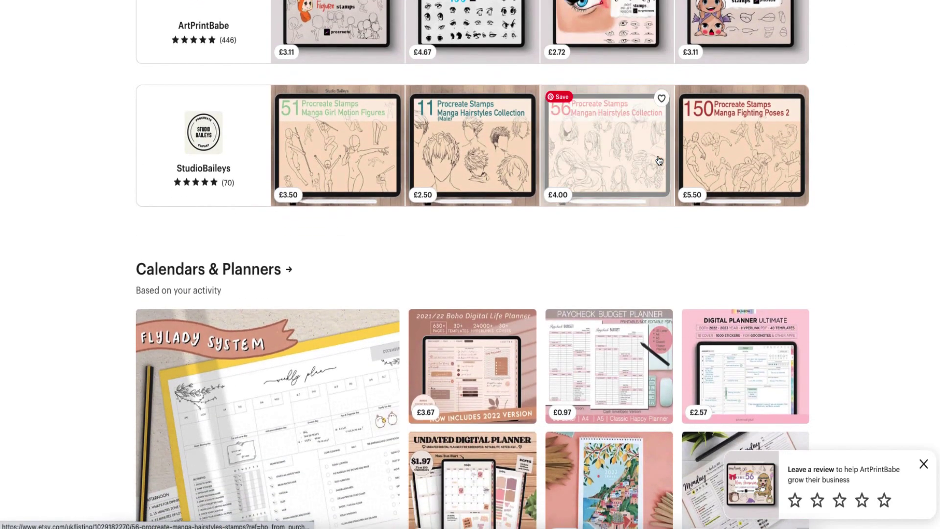
pyautogui.scroll(-6, 659, 160)
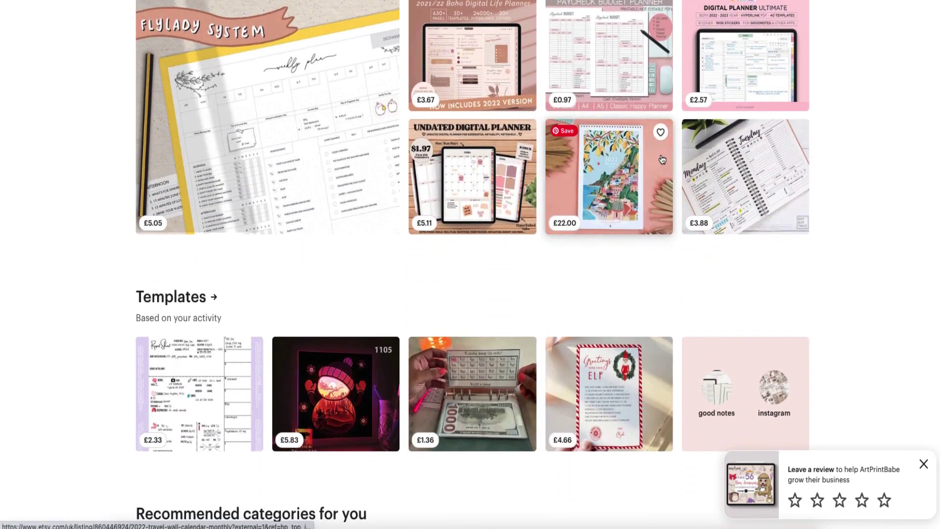
pyautogui.scroll(15, 612, 150)
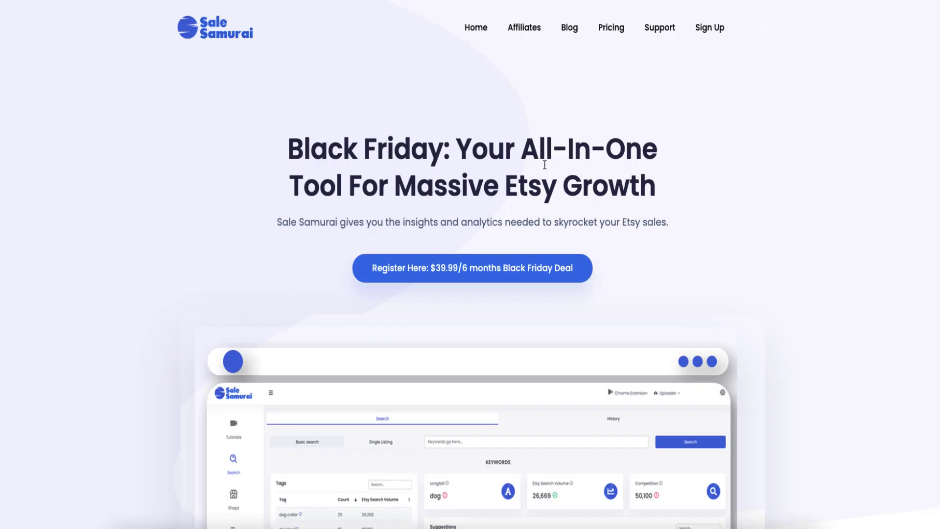
# Scroll through the Sale Samurai Black Friday landing page's feature sections
pyautogui.scroll(-2, 542, 166)
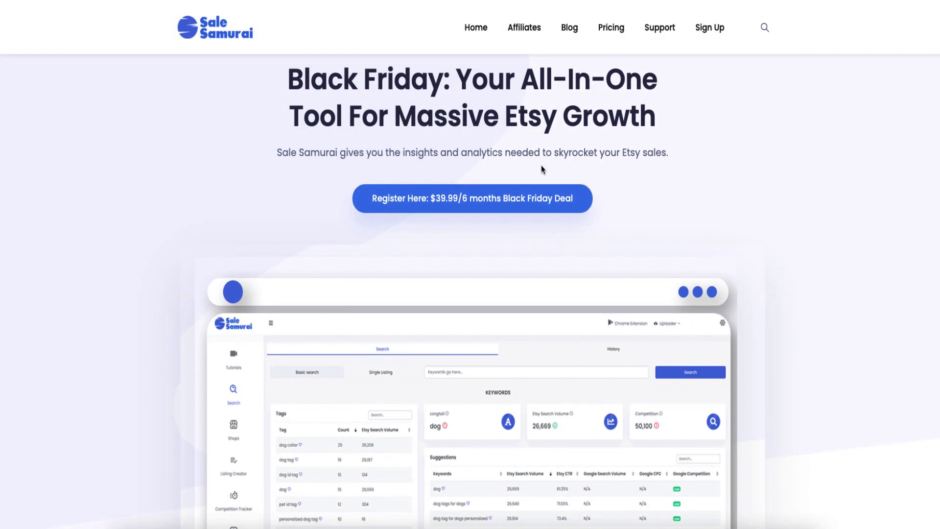
pyautogui.scroll(-6, 541, 169)
pyautogui.scroll(-1, 540, 167)
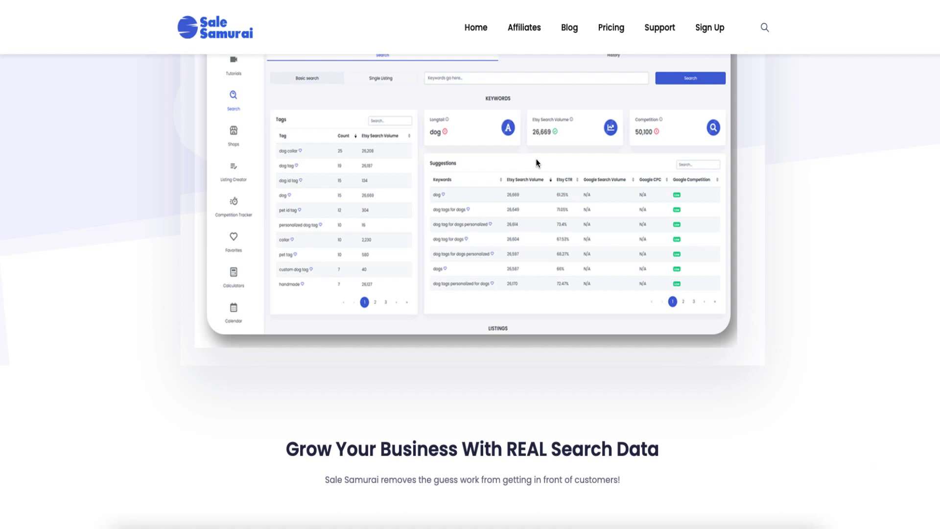
pyautogui.scroll(-3, 533, 161)
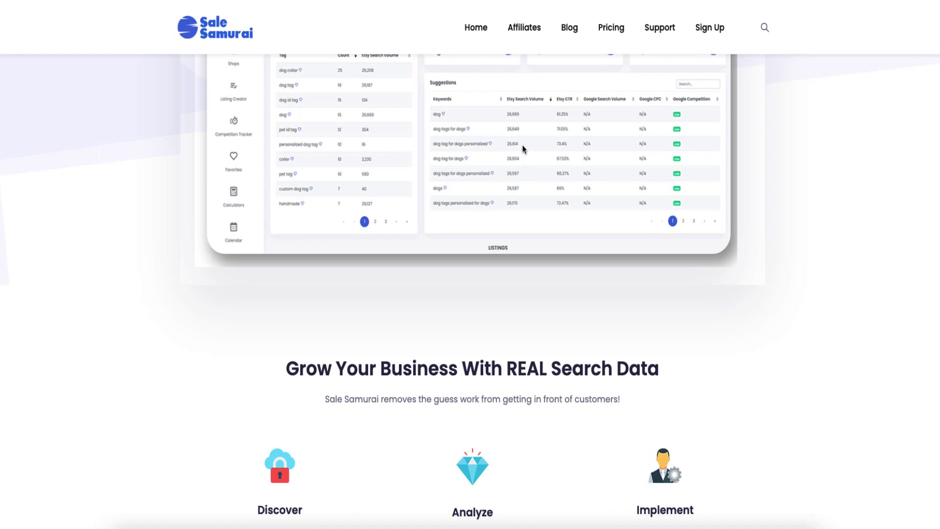
pyautogui.scroll(2, 524, 142)
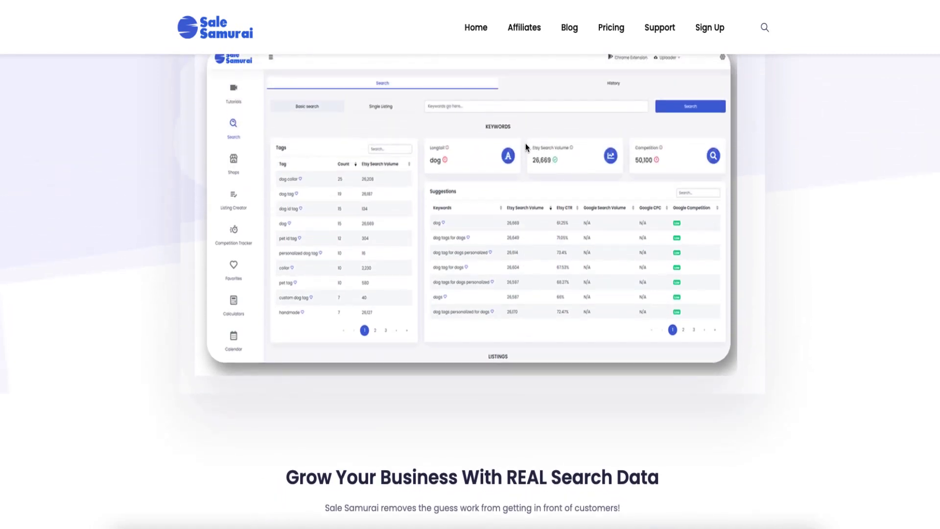
pyautogui.scroll(1, 525, 143)
pyautogui.scroll(-6, 530, 145)
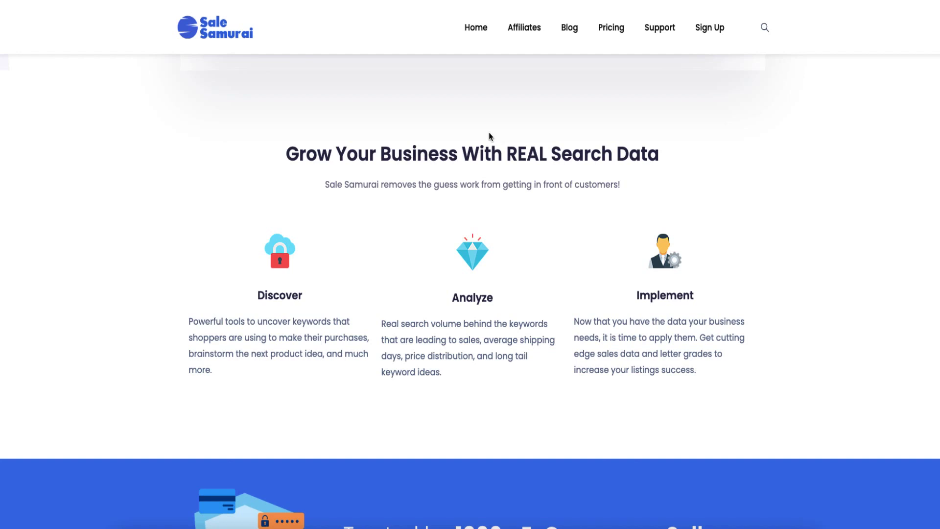
pyautogui.scroll(-1, 490, 139)
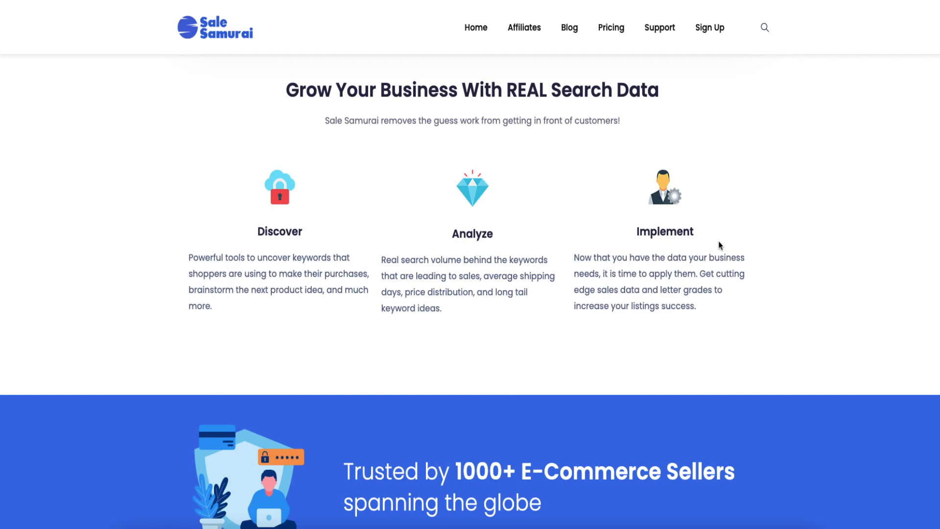
pyautogui.scroll(-5, 699, 248)
pyautogui.scroll(-5, 685, 250)
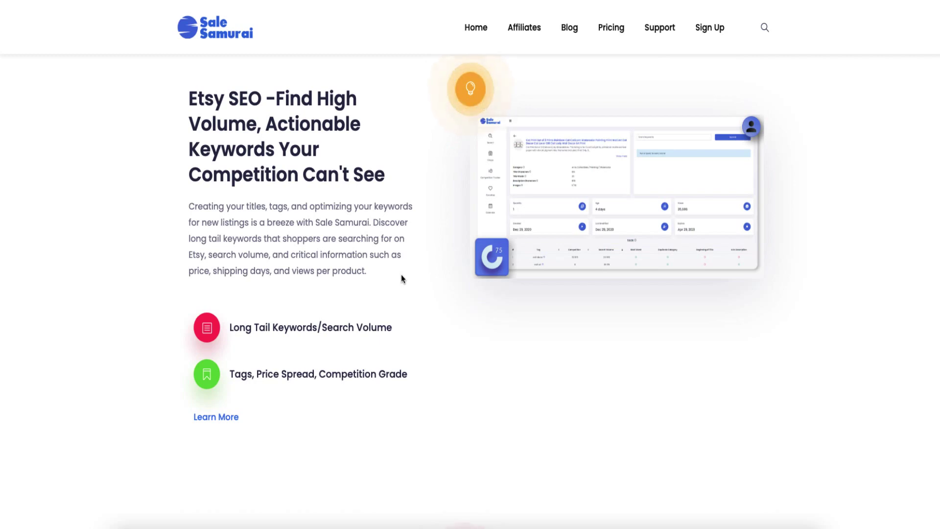
pyautogui.scroll(-8, 445, 181)
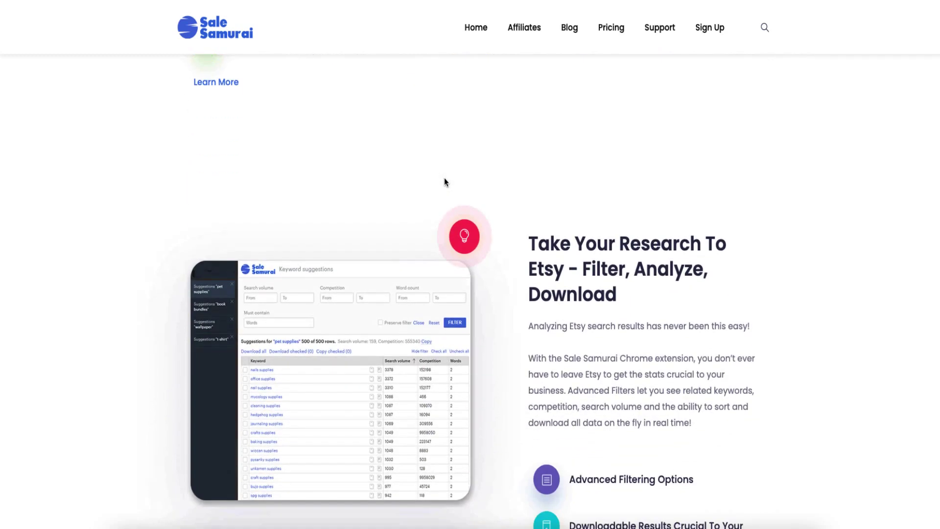
pyautogui.scroll(-1, 439, 196)
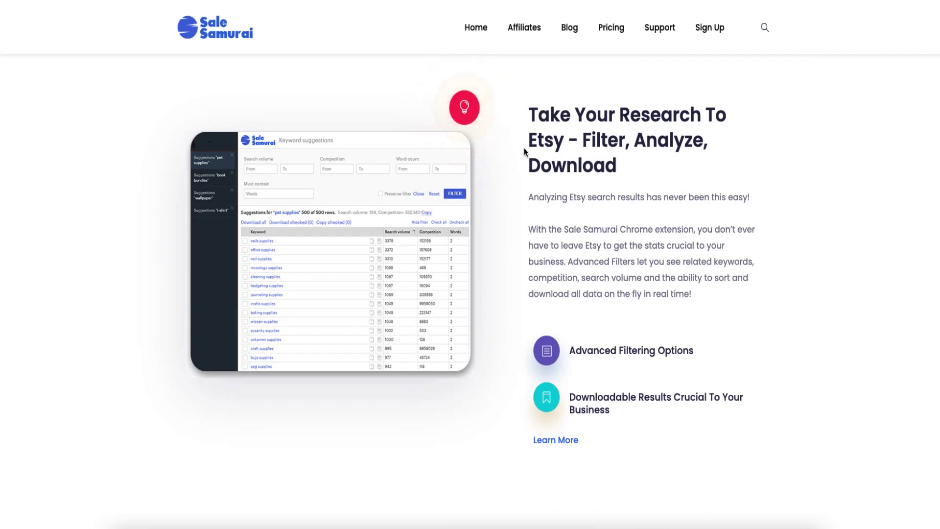
pyautogui.scroll(-1, 607, 127)
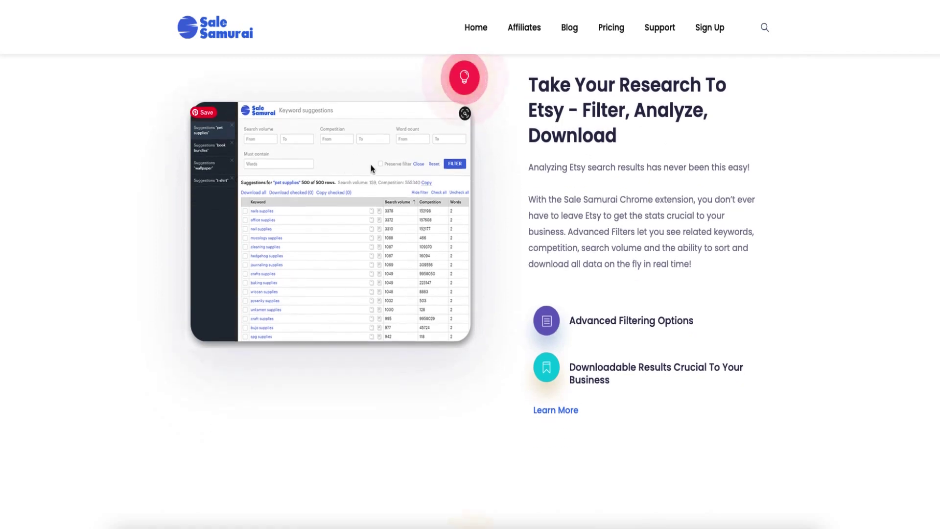
pyautogui.scroll(-6, 447, 211)
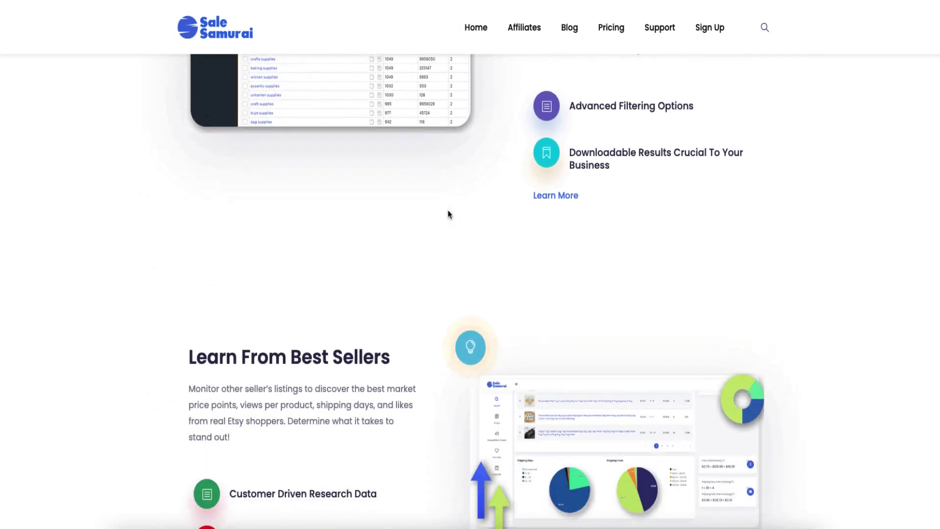
pyautogui.scroll(-3, 447, 212)
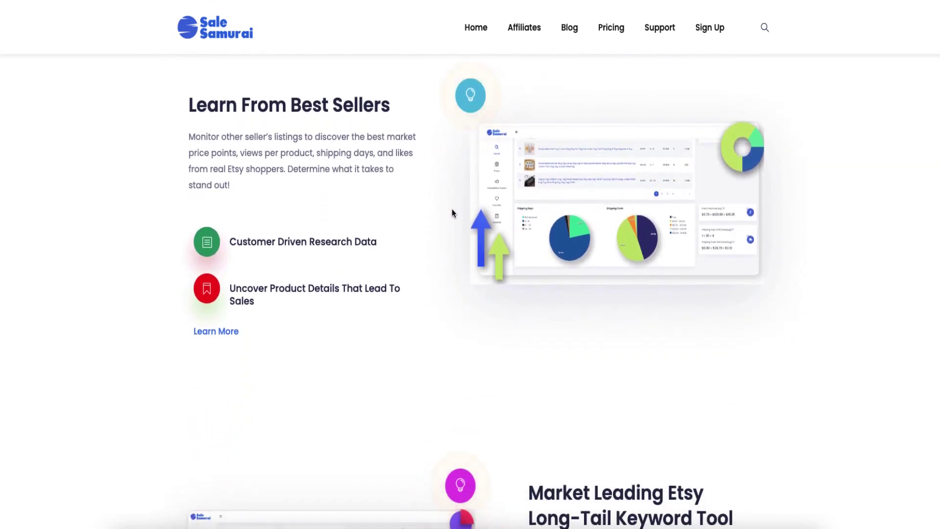
pyautogui.scroll(-3, 451, 210)
pyautogui.scroll(-1, 452, 212)
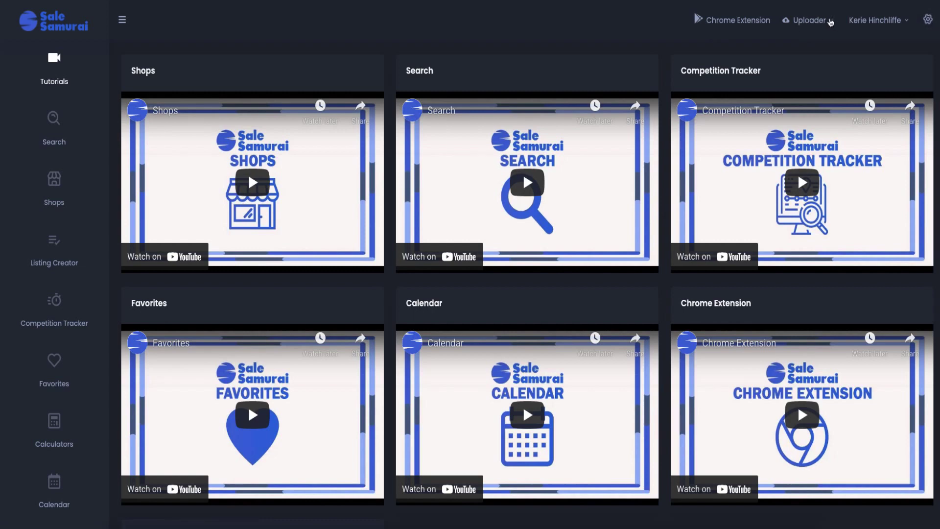
# Check which platforms the Uploader can be downloaded for, then close its dropdown
pyautogui.click(829, 22)
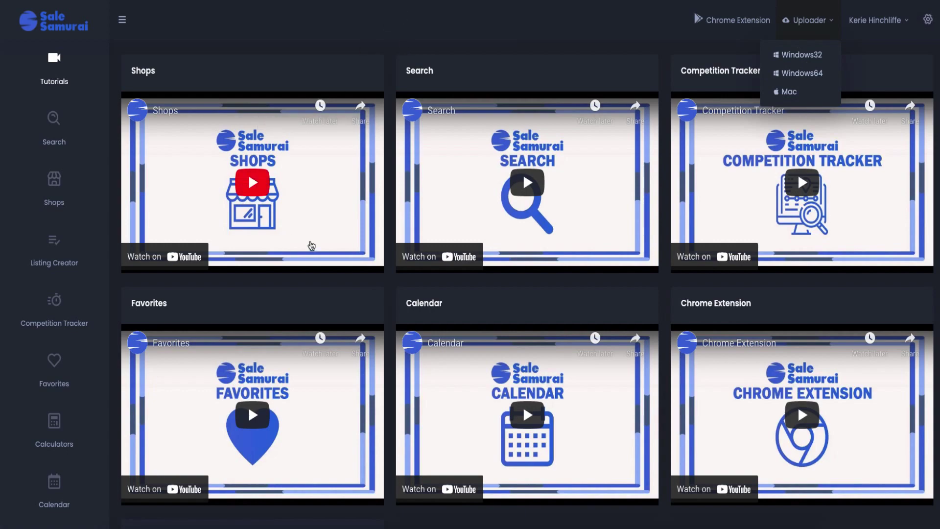
pyautogui.scroll(-5, 310, 243)
pyautogui.scroll(5, 310, 240)
pyautogui.click(515, 37)
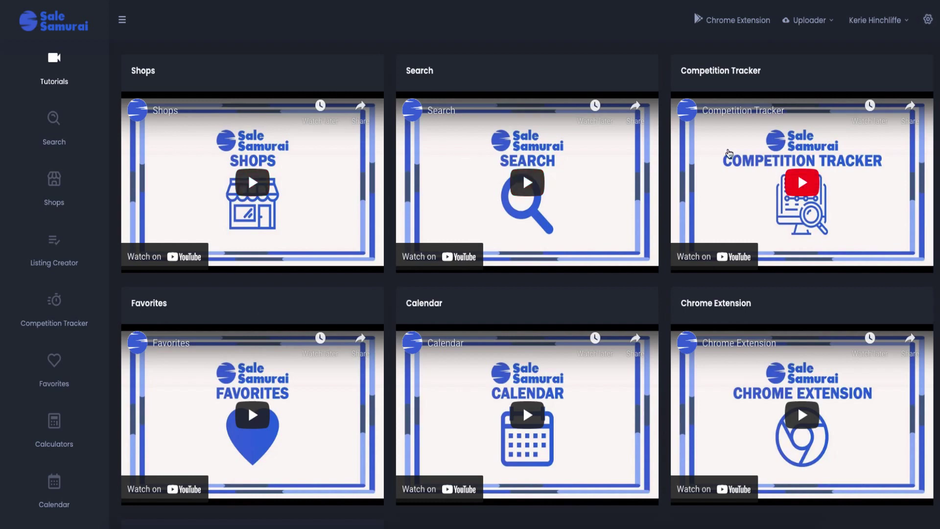
# Open the Search page showing results for 'baby shower printables'
pyautogui.scroll(-5, 749, 192)
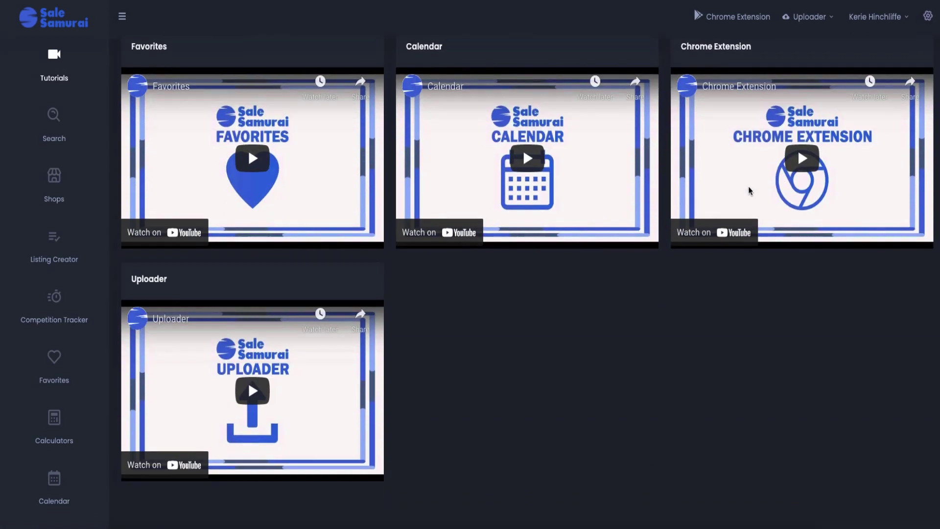
pyautogui.scroll(5, 749, 190)
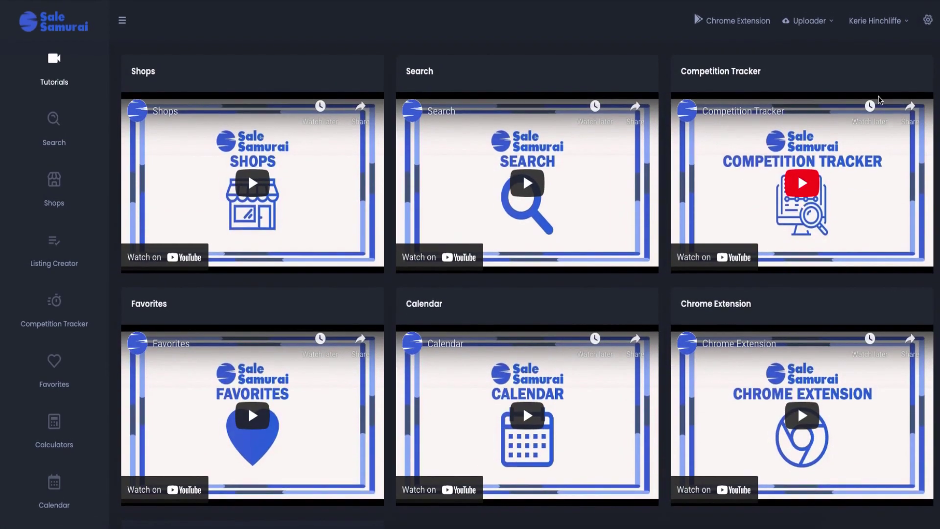
pyautogui.click(54, 129)
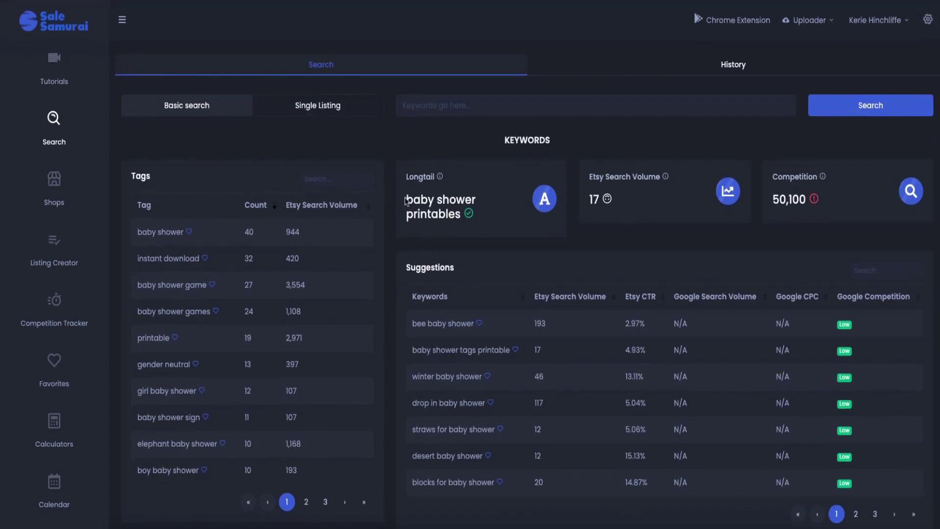
pyautogui.moveTo(406, 201); pyautogui.dragTo(469, 222)
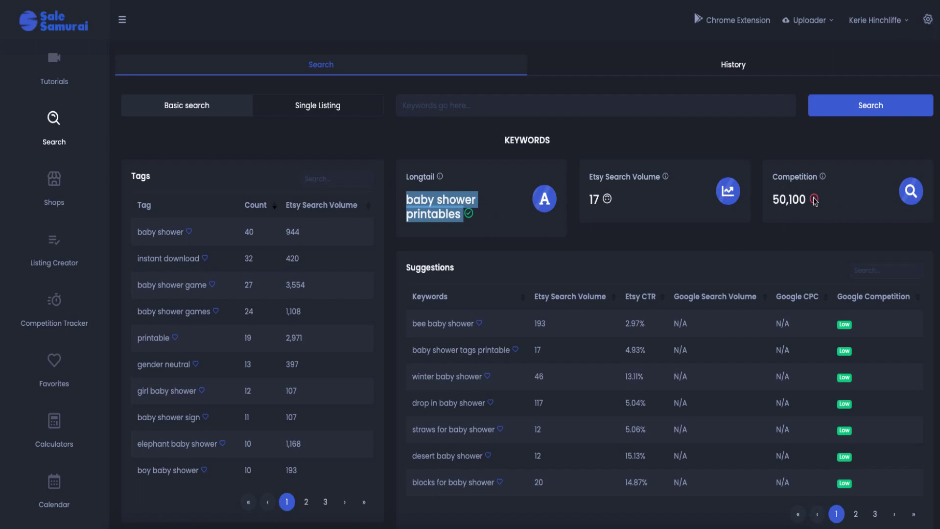
pyautogui.scroll(-2, 731, 286)
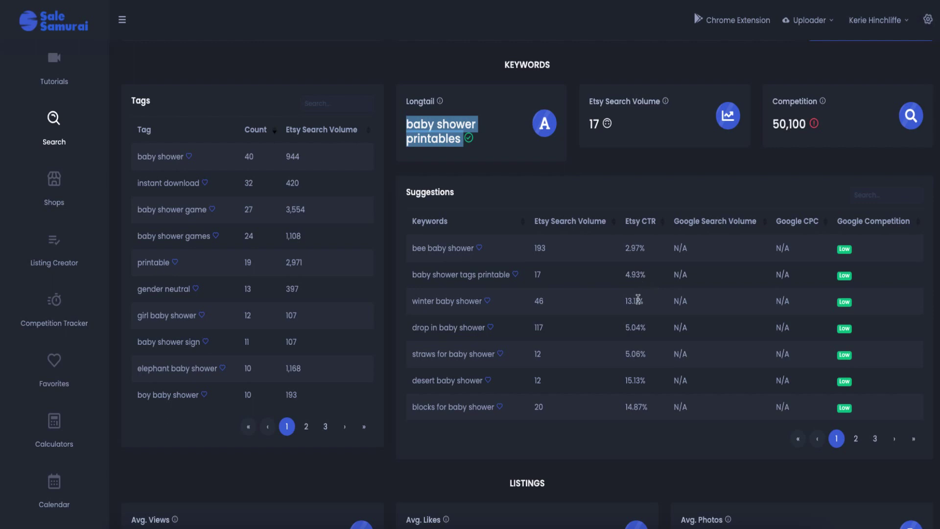
pyautogui.moveTo(621, 305); pyautogui.dragTo(651, 307)
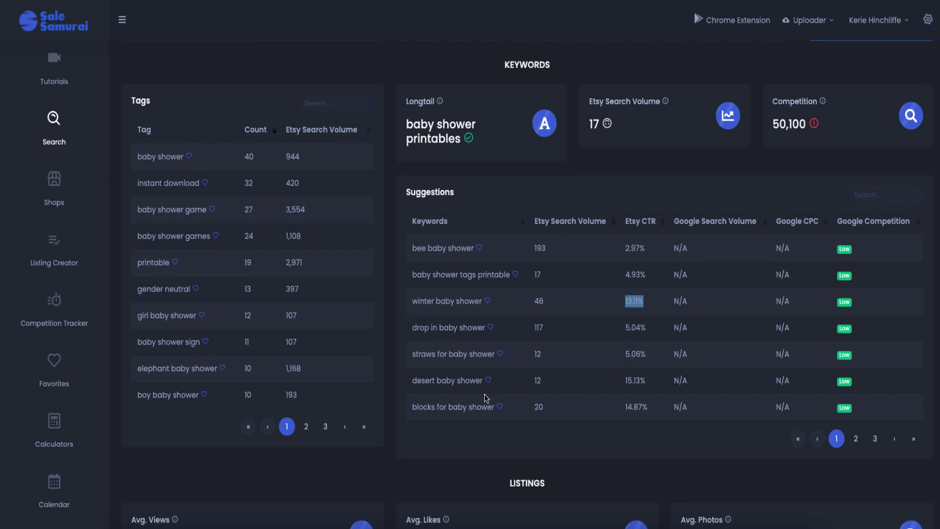
pyautogui.moveTo(453, 384); pyautogui.dragTo(635, 381)
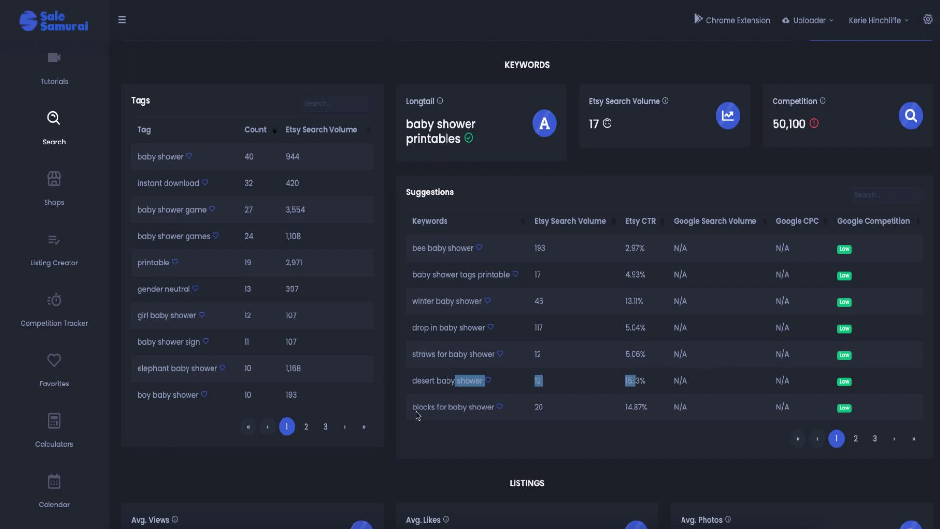
pyautogui.moveTo(495, 414); pyautogui.dragTo(675, 383)
pyautogui.scroll(-2, 665, 389)
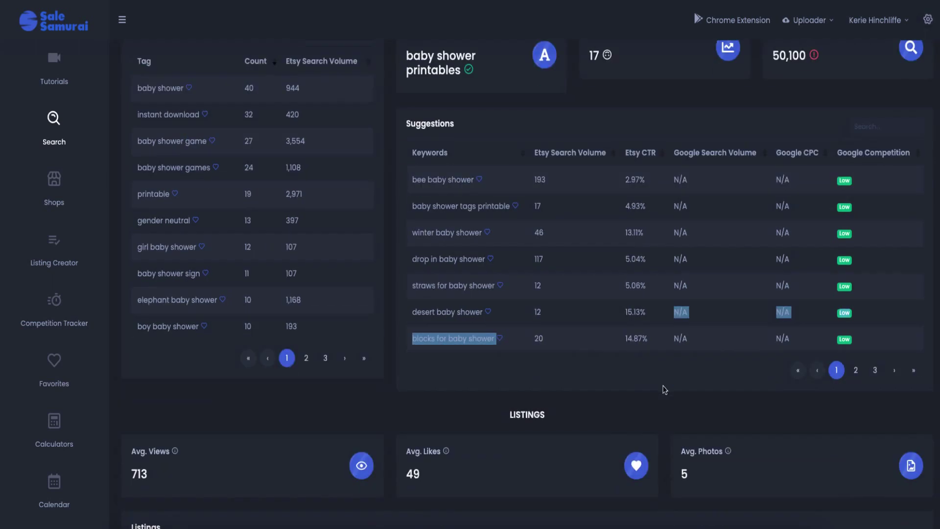
pyautogui.scroll(-2, 539, 361)
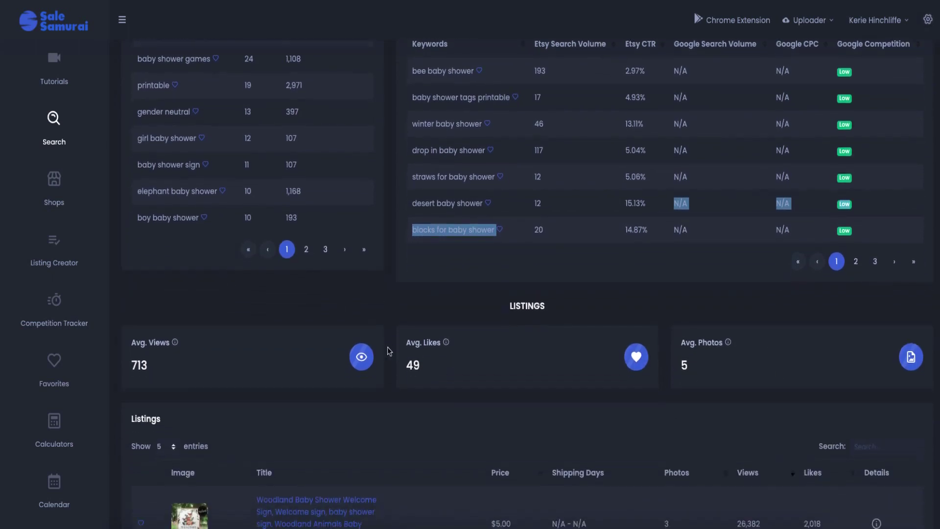
pyautogui.scroll(-5, 409, 348)
pyautogui.scroll(-2, 306, 253)
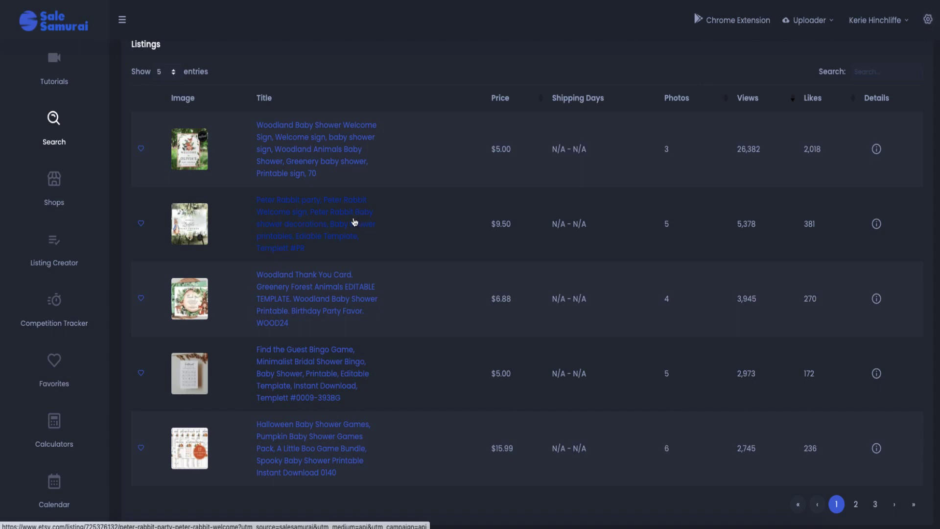
pyautogui.scroll(-2, 354, 221)
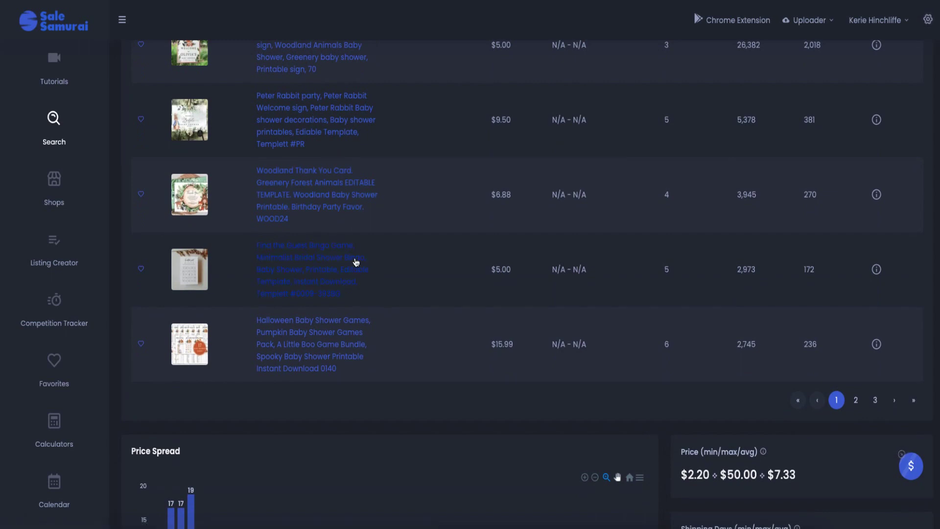
pyautogui.scroll(-3, 339, 263)
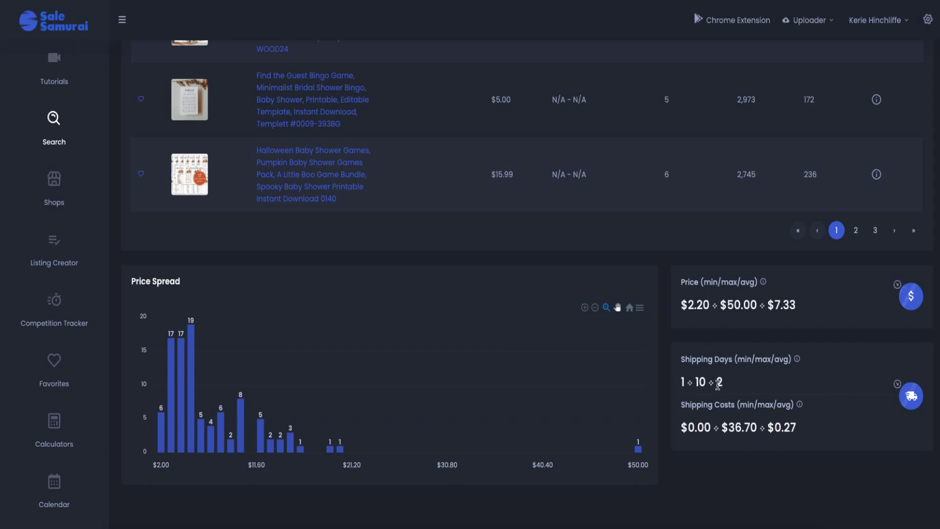
pyautogui.scroll(10, 429, 342)
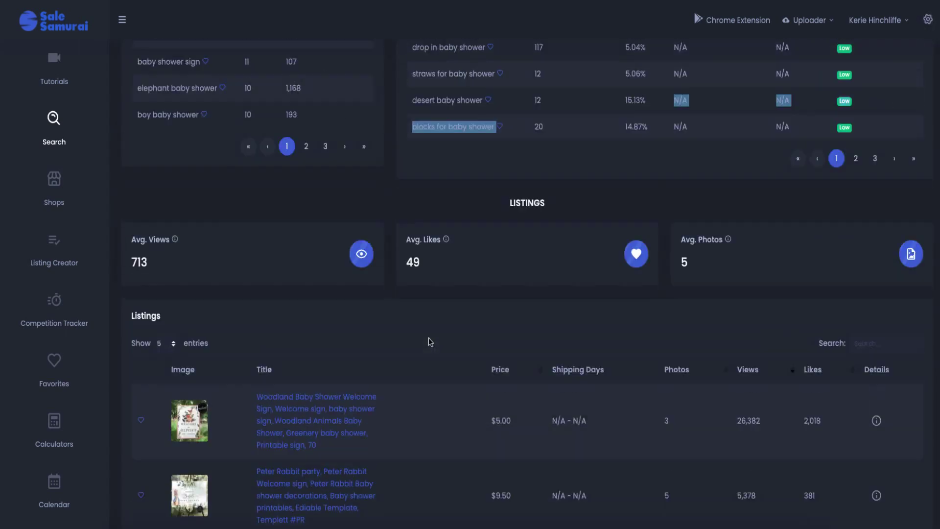
pyautogui.scroll(7, 430, 342)
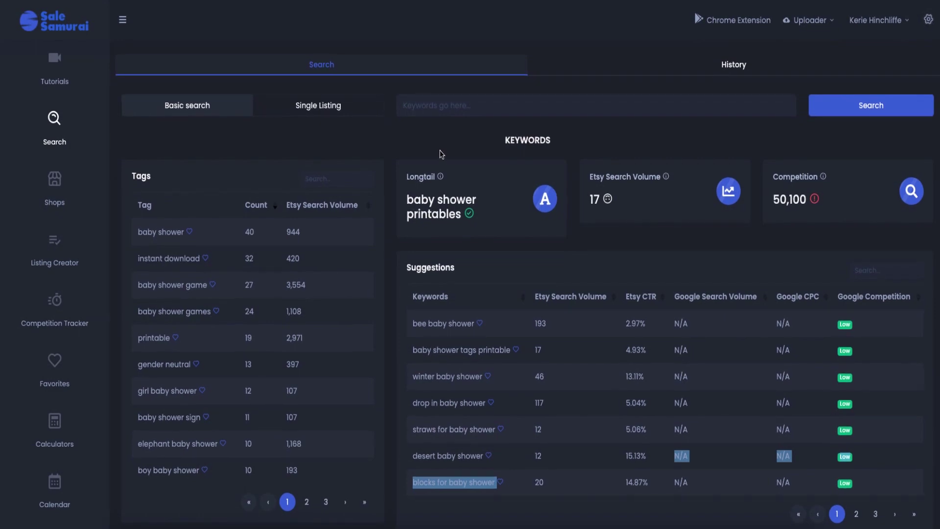
# Open search History, rerun 'kawaii digital planner', then return to the History list
pyautogui.click(733, 66)
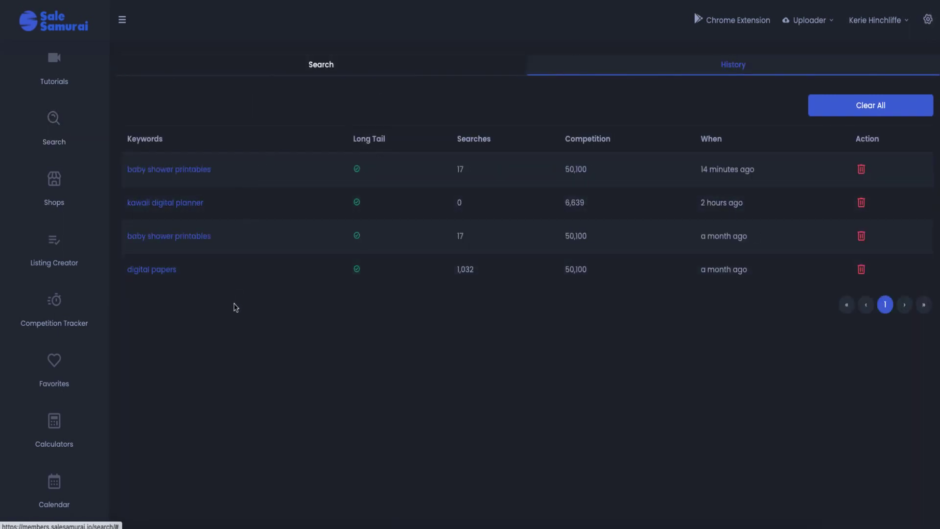
pyautogui.click(181, 203)
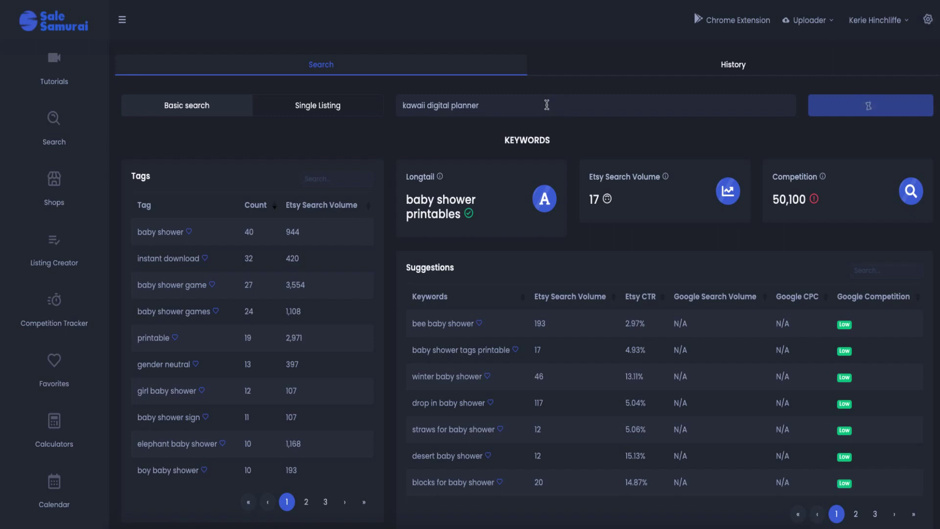
pyautogui.click(692, 62)
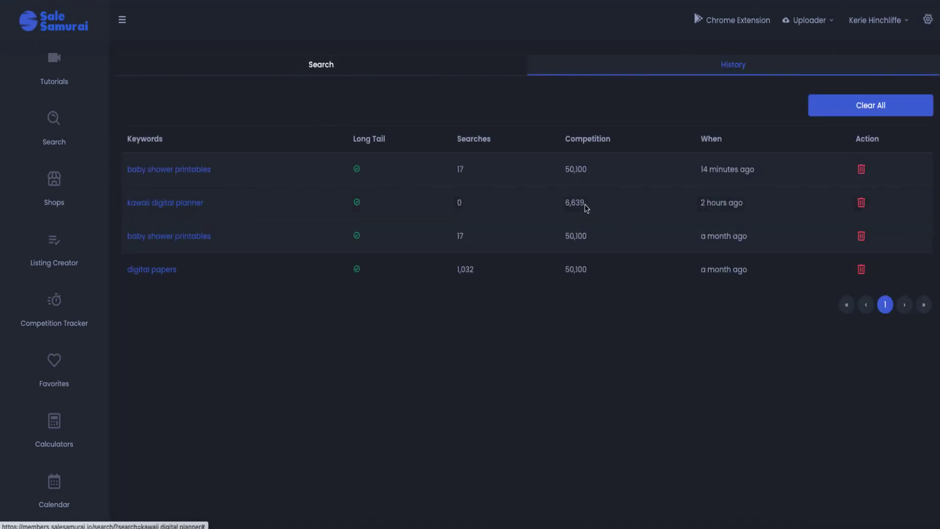
# Load the 'kawaii digital planner' results and scroll down to its tags and suggestions
pyautogui.click(404, 71)
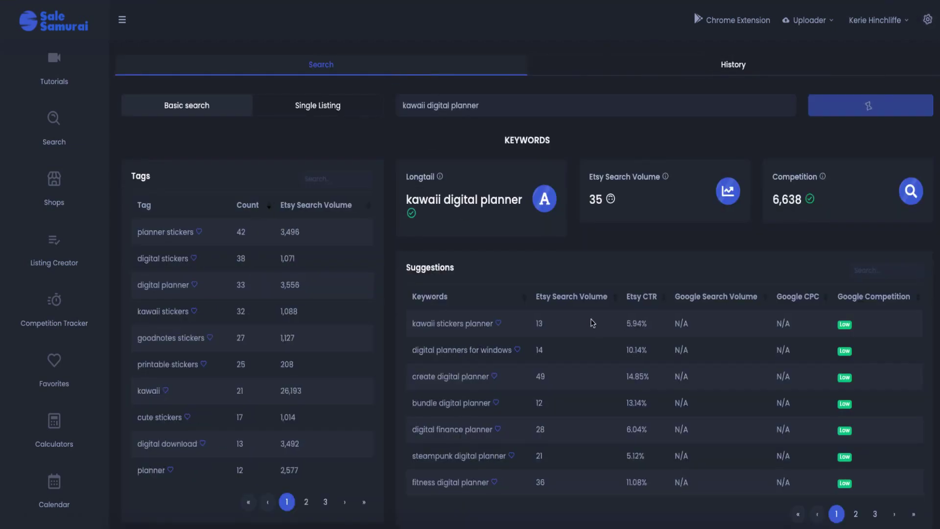
pyautogui.scroll(-1, 593, 322)
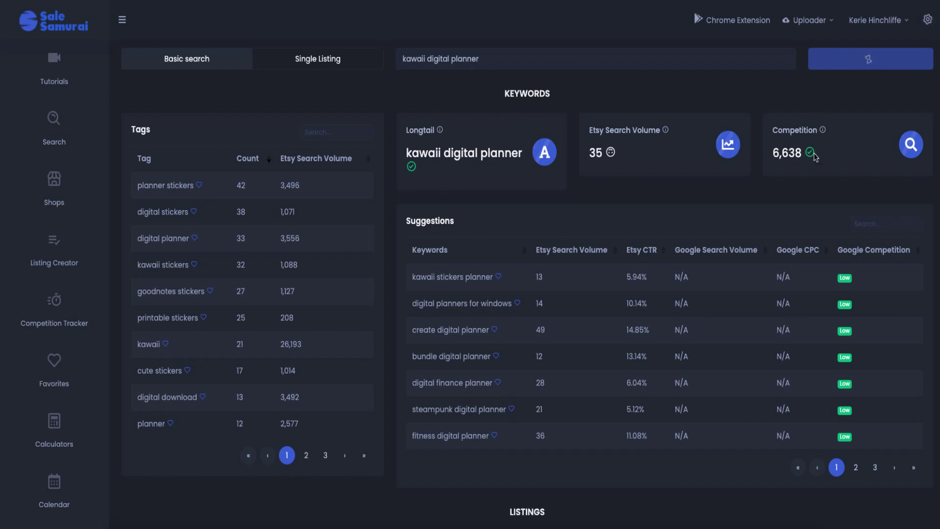
pyautogui.scroll(-1, 485, 317)
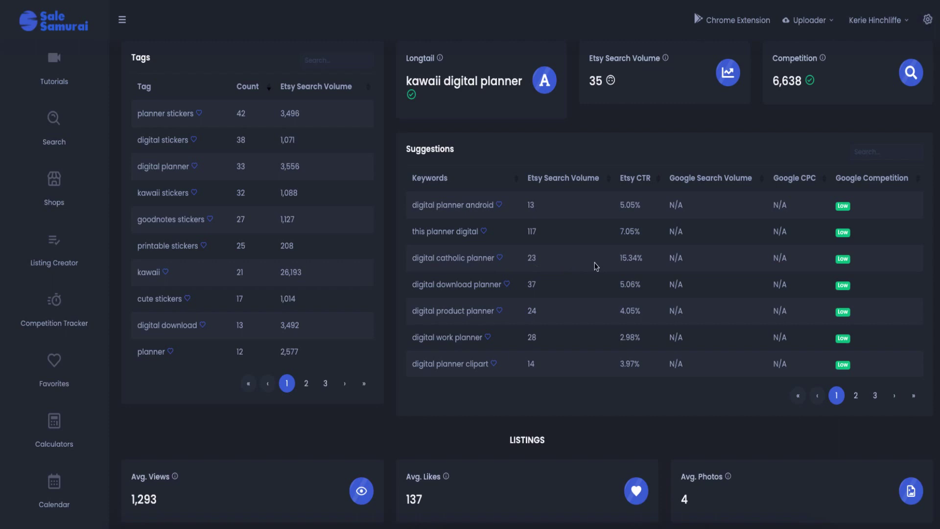
# Highlight the digital catholic planner's 15.34% CTR and browse the Listings table
pyautogui.moveTo(645, 260); pyautogui.dragTo(615, 257)
pyautogui.scroll(-2, 470, 292)
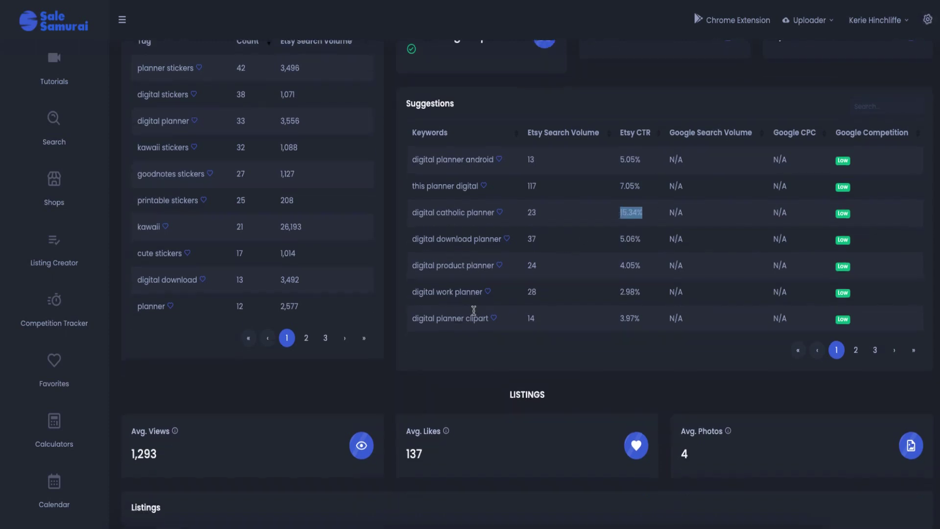
pyautogui.scroll(2, 476, 212)
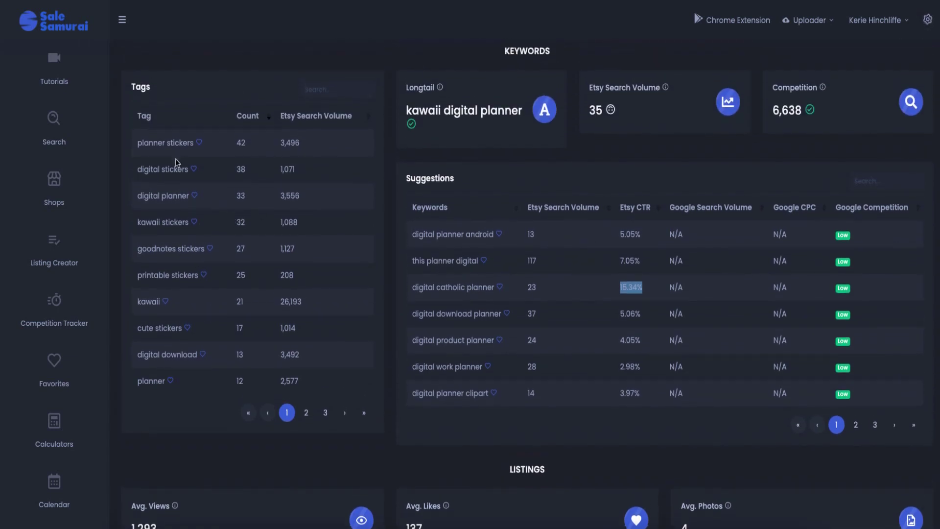
pyautogui.scroll(1, 175, 162)
pyautogui.scroll(-3, 183, 283)
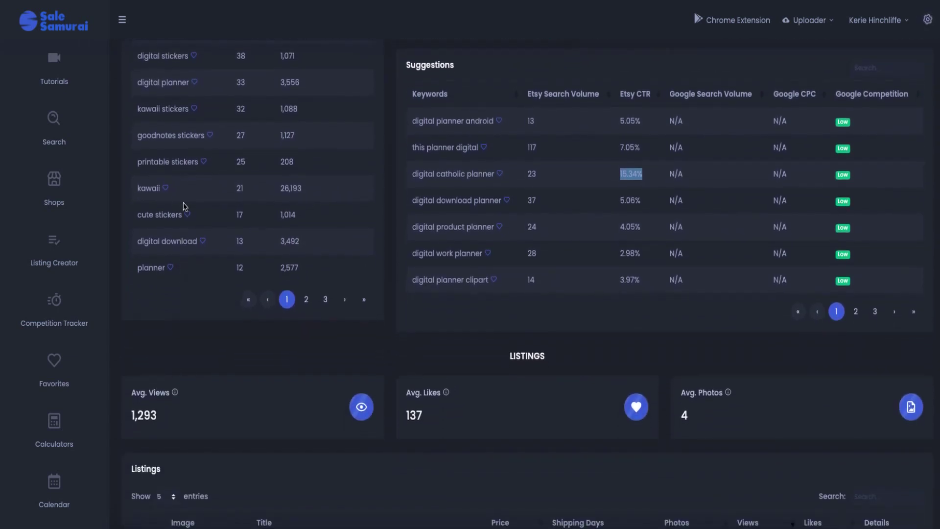
pyautogui.scroll(-10, 185, 206)
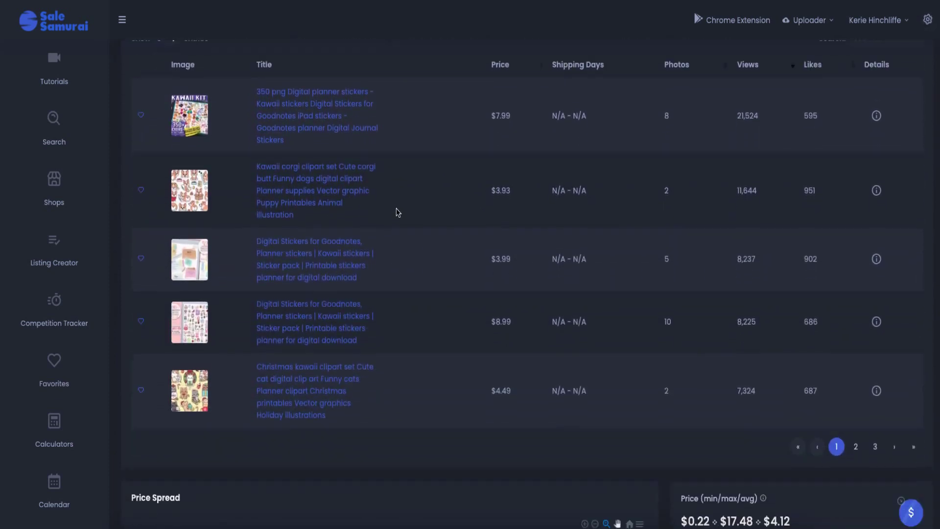
pyautogui.scroll(-4, 397, 212)
pyautogui.scroll(3, 402, 196)
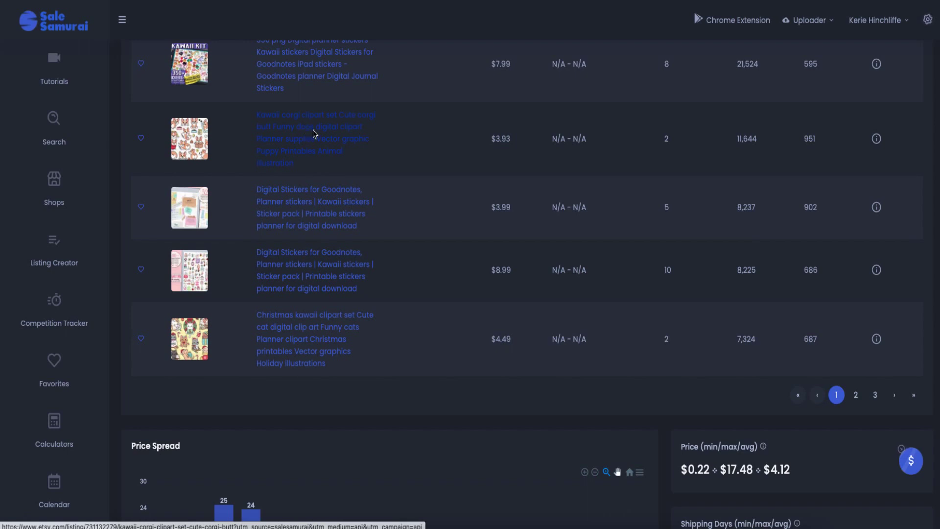
pyautogui.scroll(1, 454, 122)
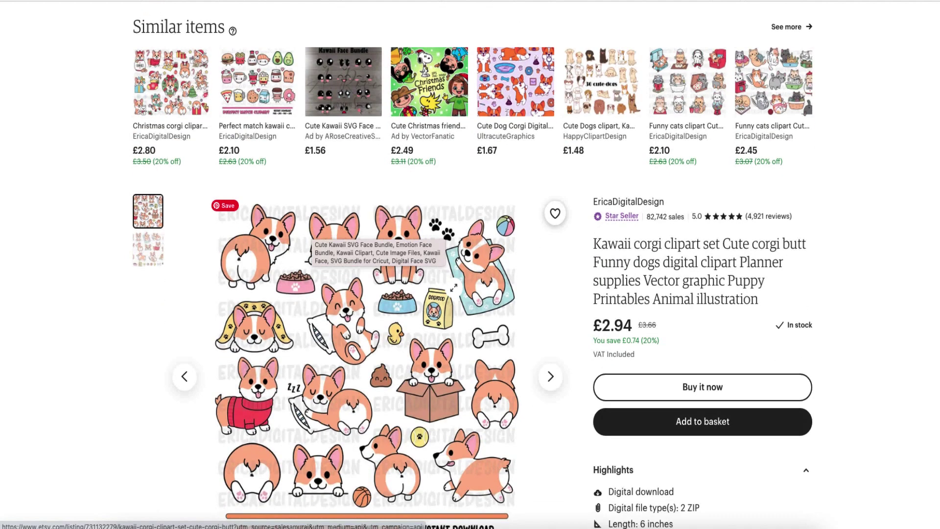
pyautogui.scroll(-10, 440, 289)
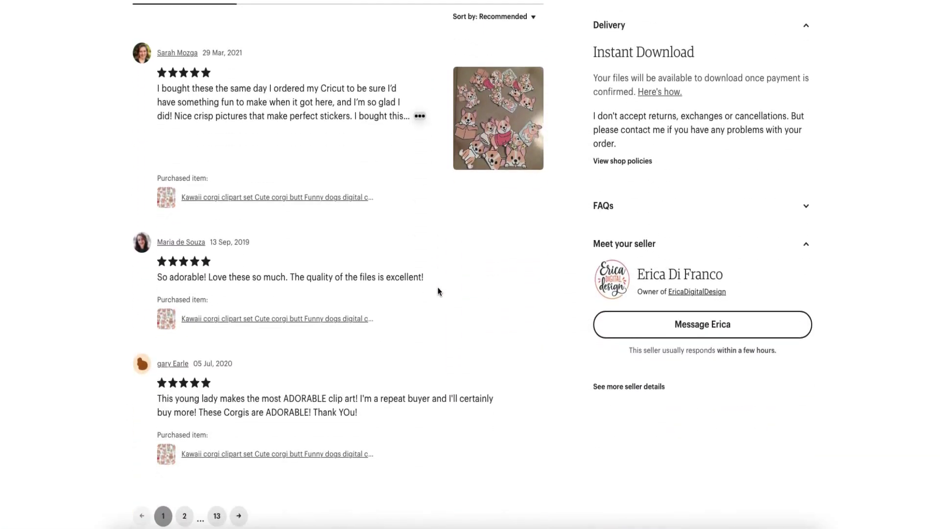
pyautogui.scroll(-1, 440, 291)
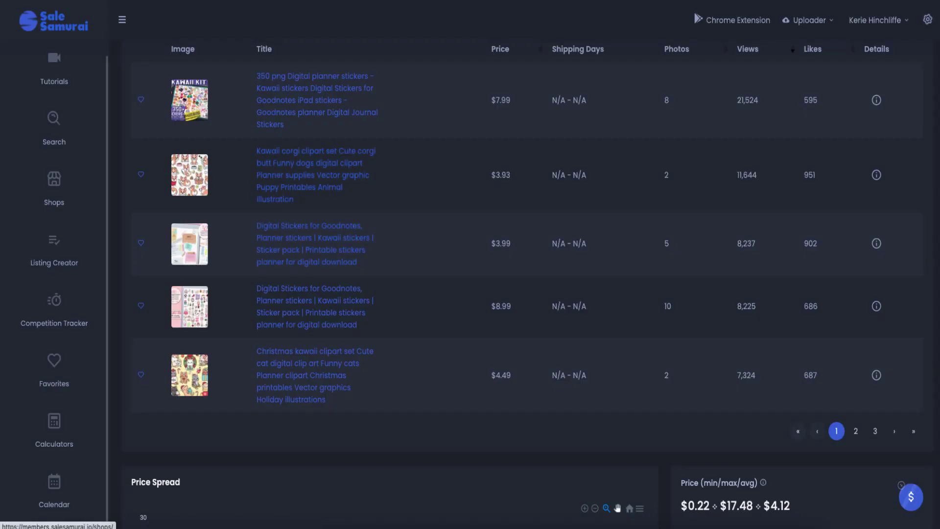
# Open Shops and review the connected shop's listings, views and $0.00 inventory value cards
pyautogui.click(58, 192)
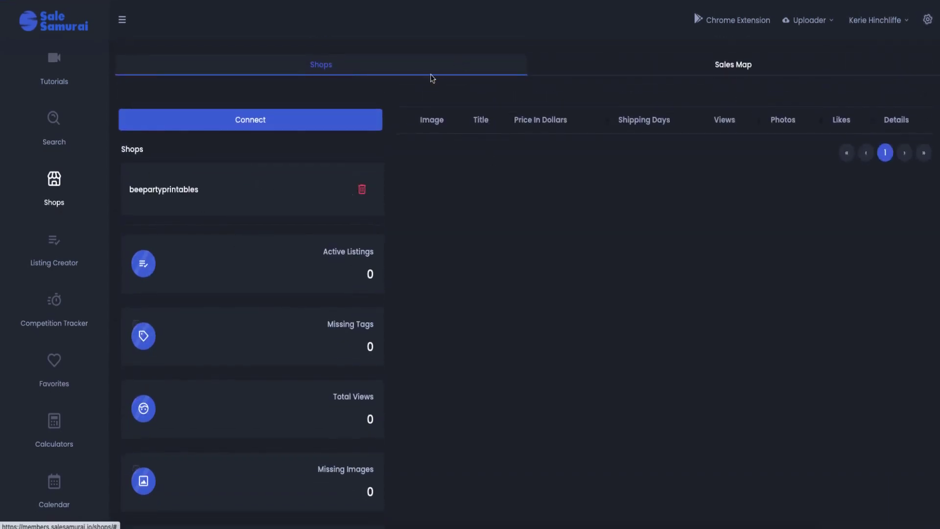
pyautogui.scroll(-2, 355, 267)
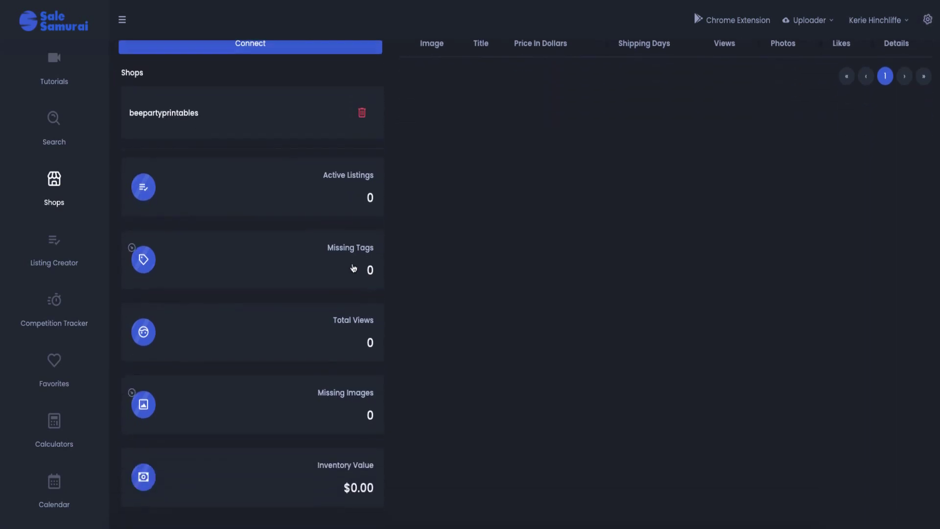
pyautogui.scroll(-1, 367, 274)
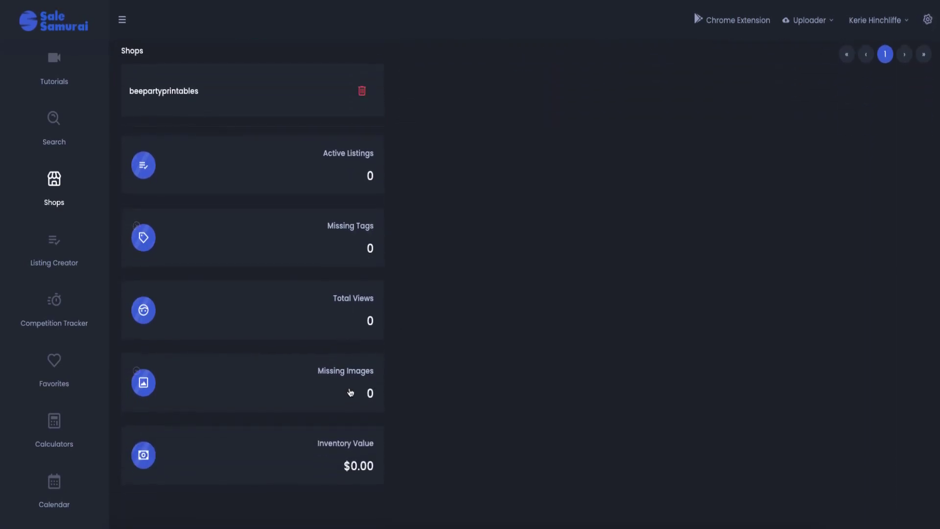
pyautogui.scroll(2, 266, 135)
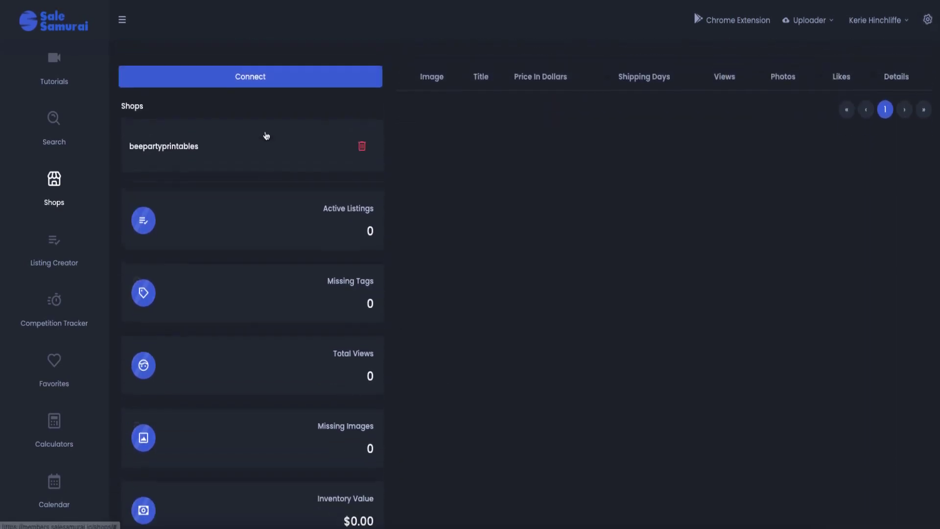
pyautogui.scroll(1, 266, 136)
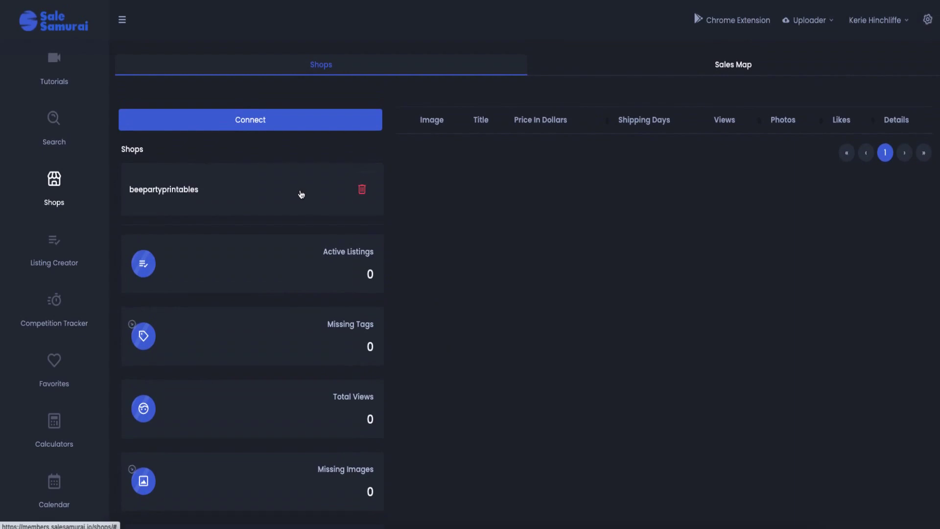
pyautogui.scroll(-3, 283, 193)
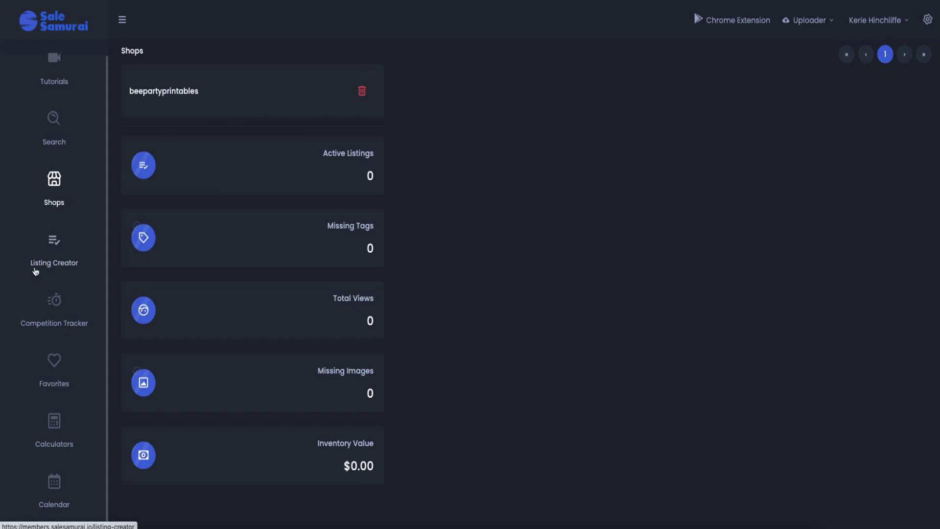
pyautogui.click(53, 247)
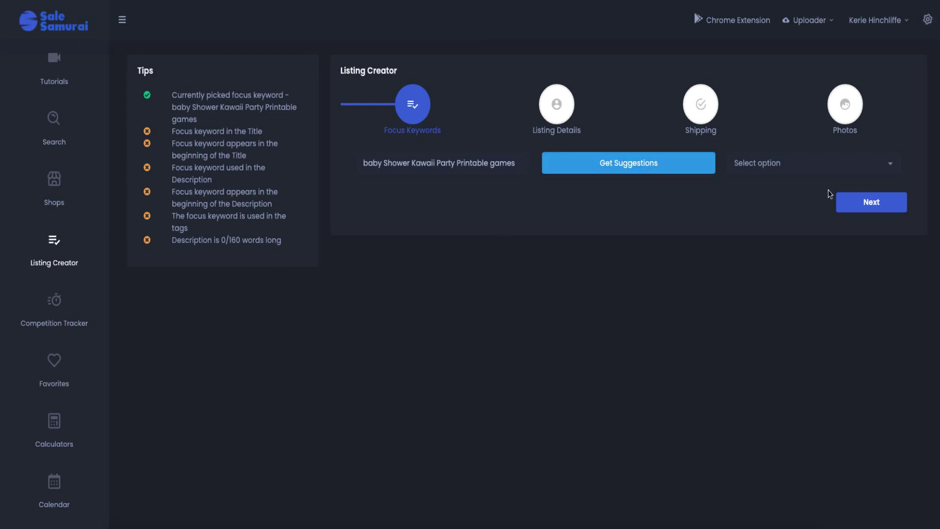
pyautogui.click(858, 208)
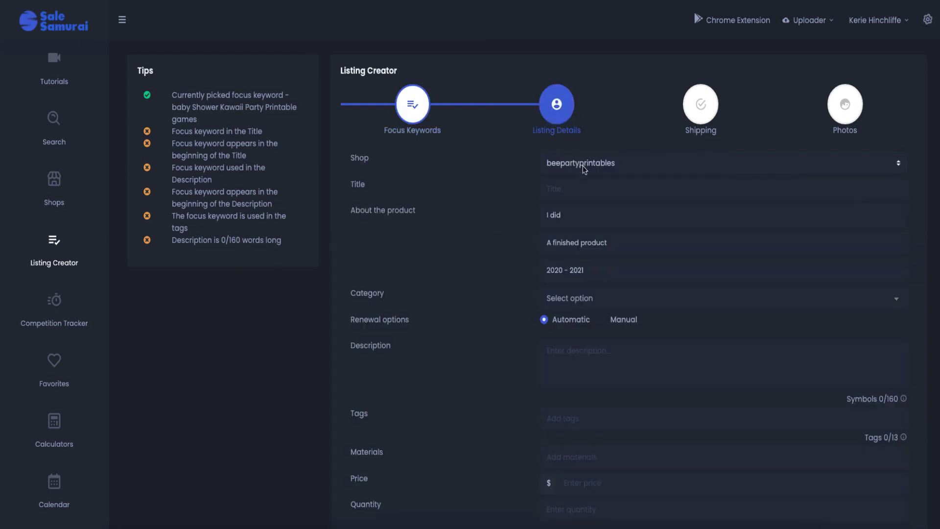
pyautogui.click(582, 165)
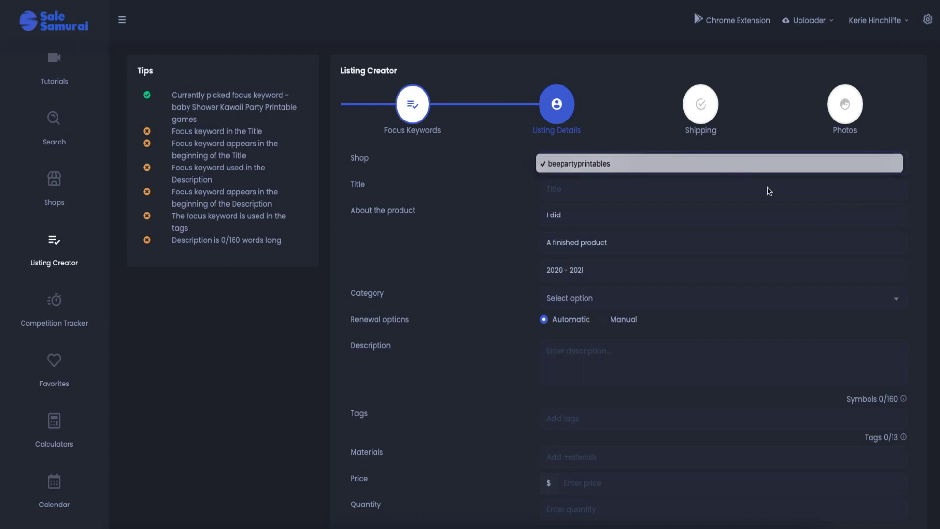
pyautogui.click(920, 158)
pyautogui.click(896, 165)
pyautogui.click(908, 124)
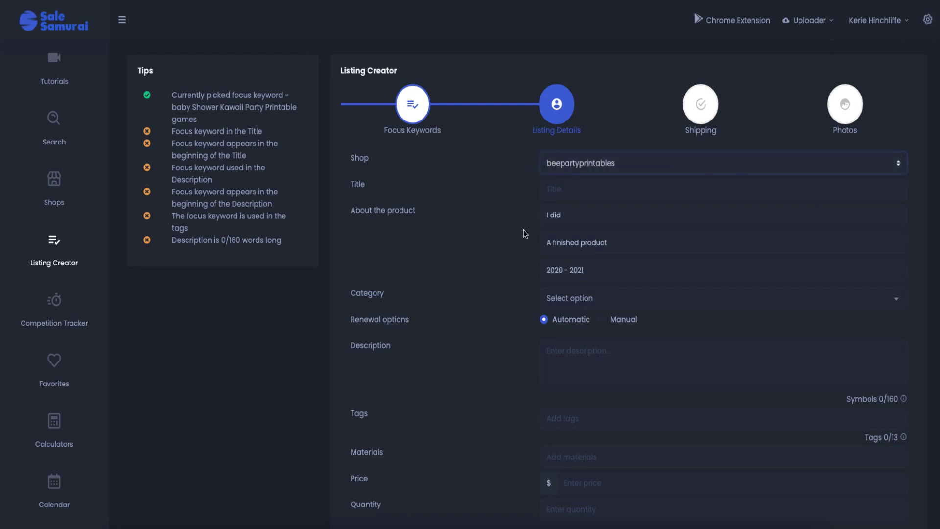
pyautogui.scroll(-3, 568, 396)
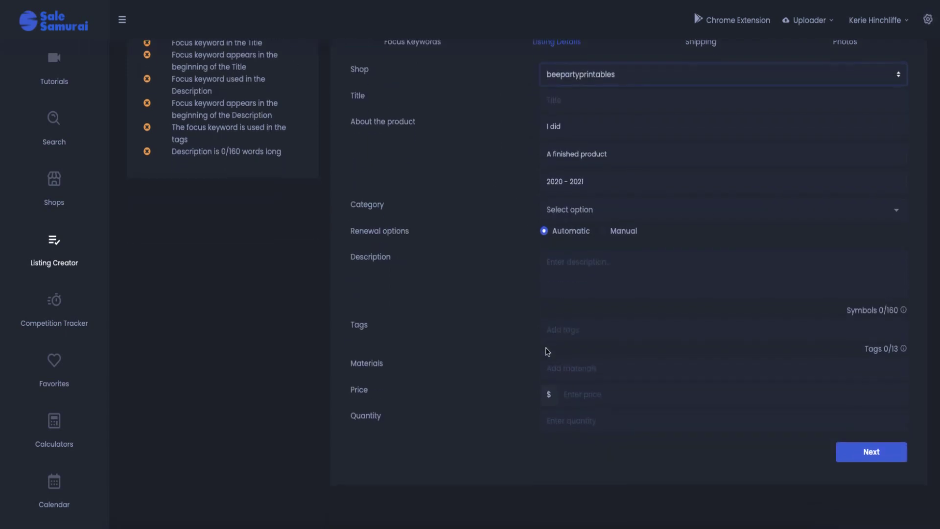
pyautogui.click(568, 105)
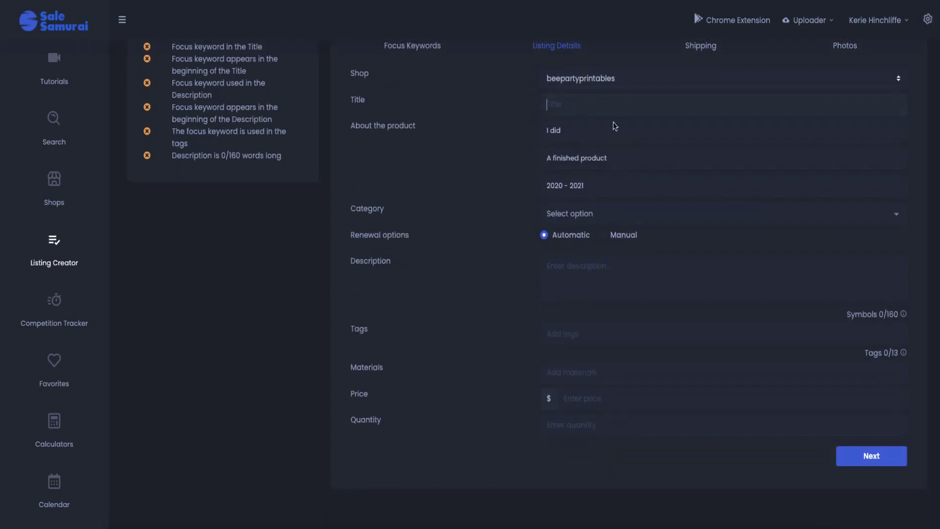
pyautogui.click(563, 130)
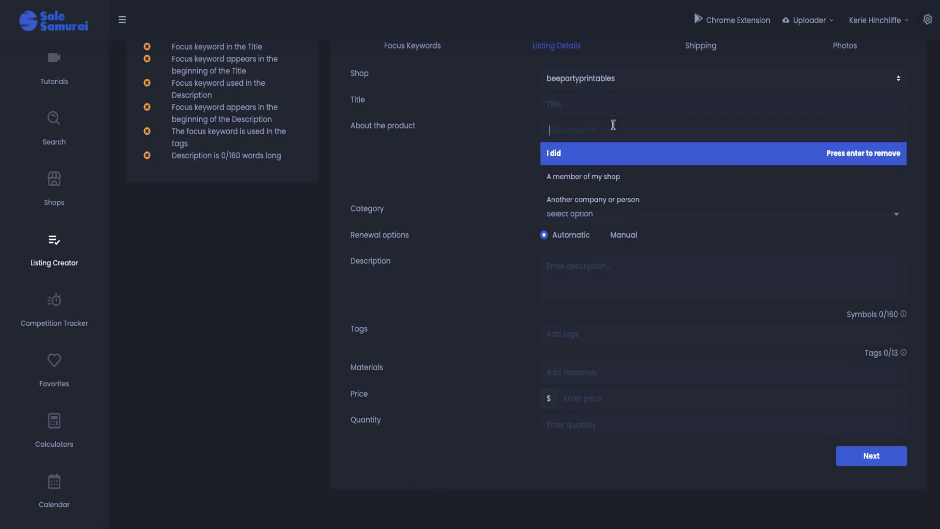
pyautogui.click(577, 147)
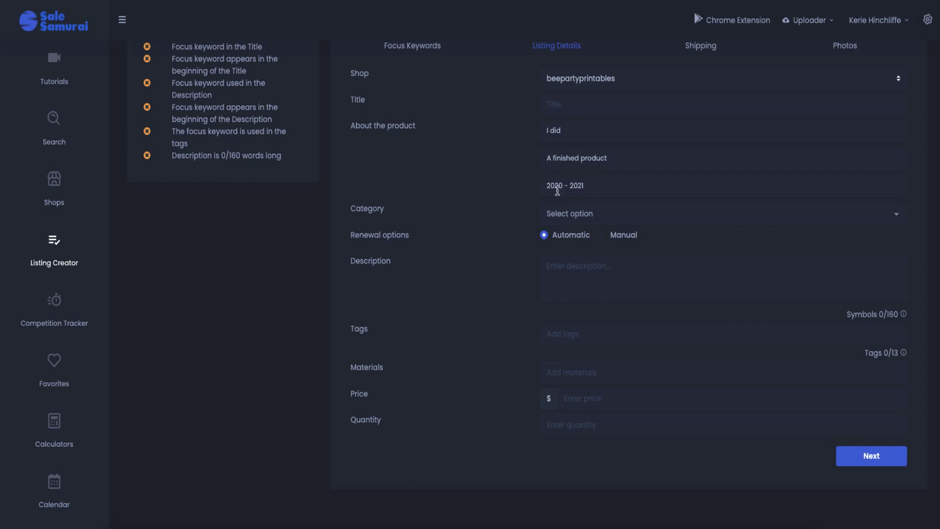
pyautogui.click(590, 167)
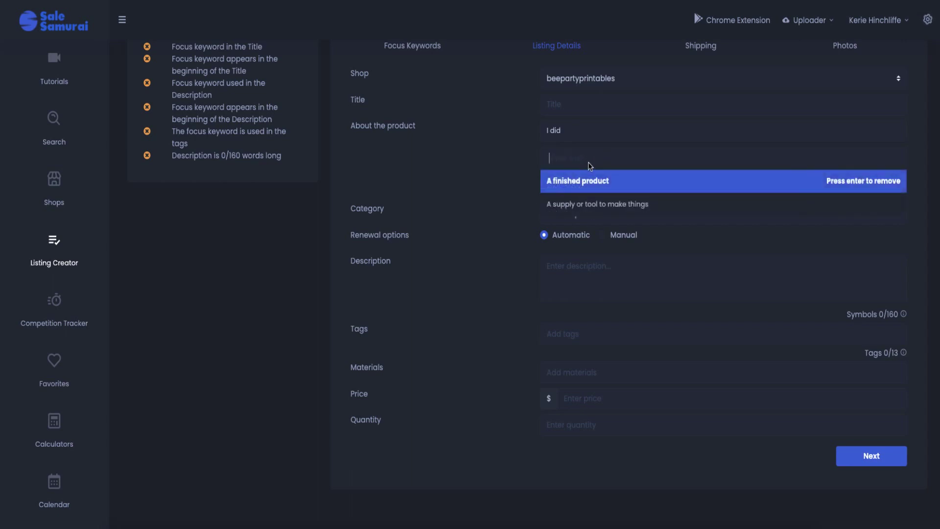
pyautogui.click(486, 215)
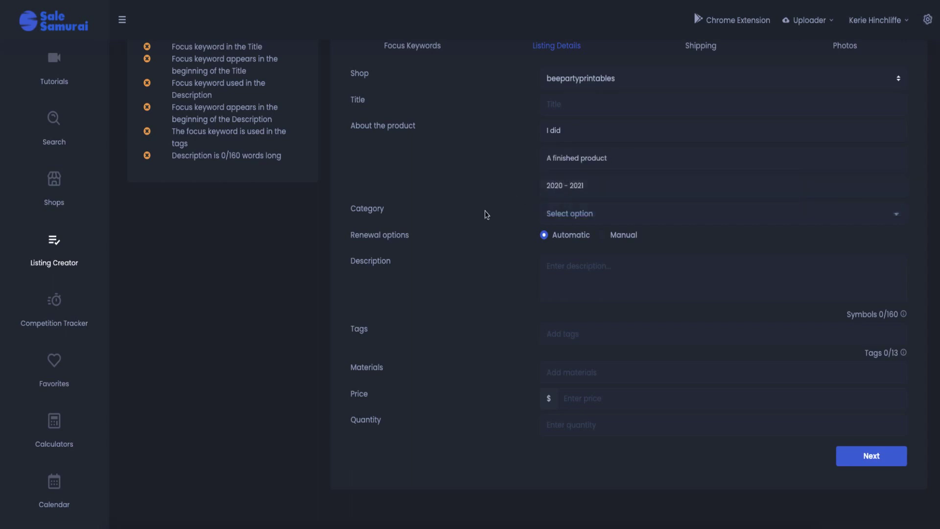
pyautogui.click(583, 215)
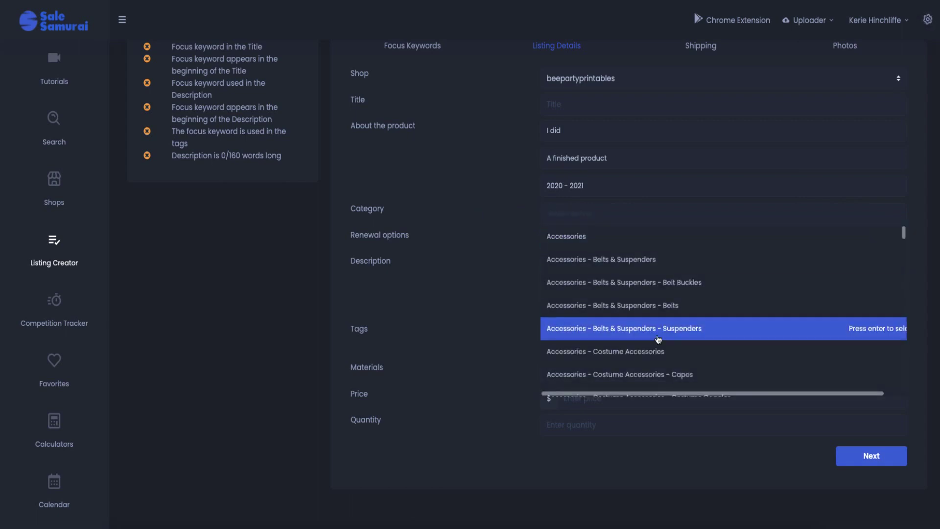
pyautogui.scroll(-5, 649, 333)
pyautogui.scroll(-10, 649, 333)
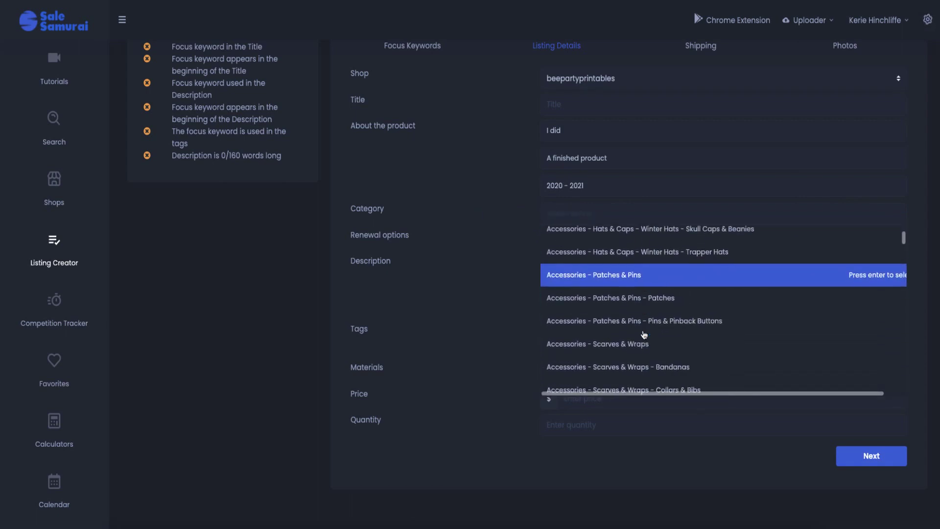
pyautogui.scroll(-8, 645, 320)
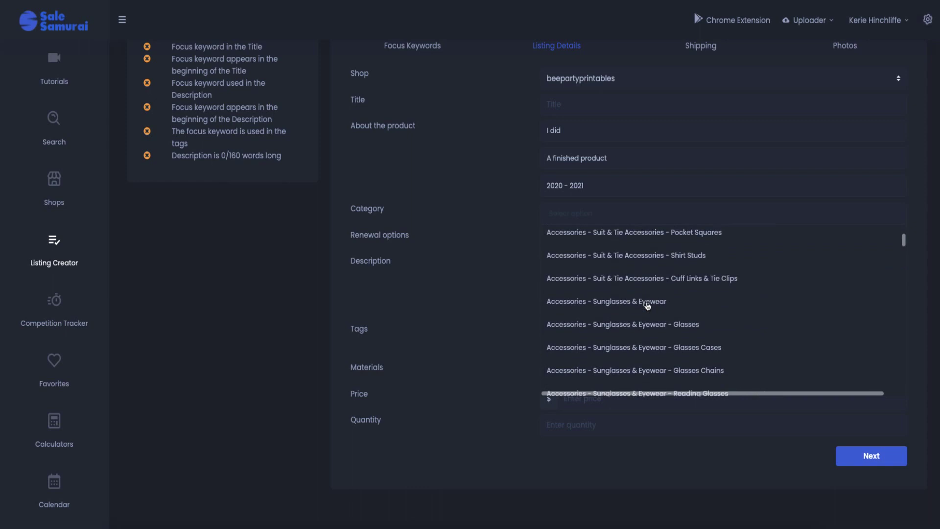
pyautogui.scroll(-3, 646, 304)
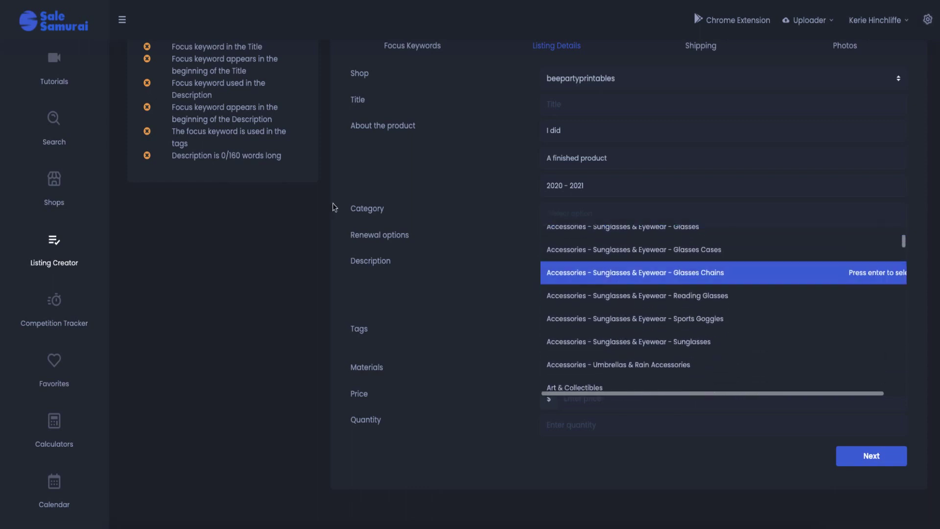
pyautogui.click(443, 214)
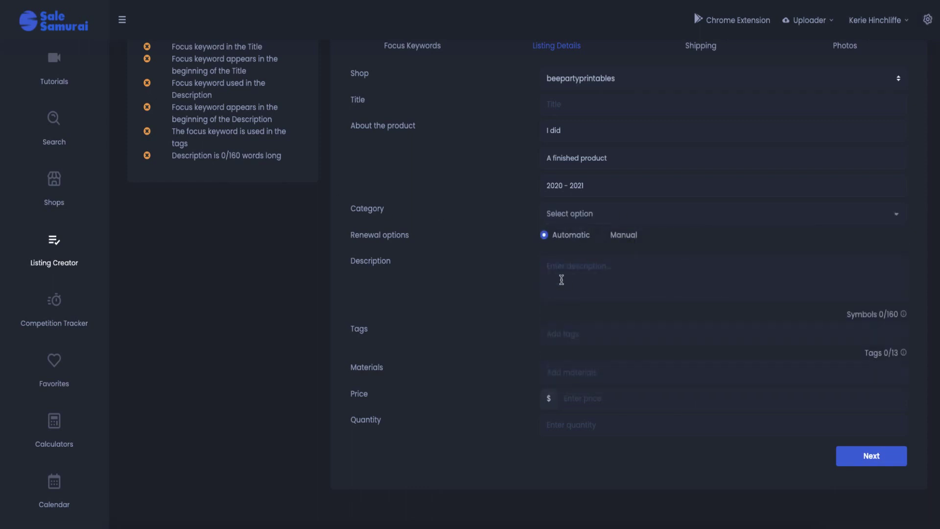
pyautogui.click(580, 264)
pyautogui.moveTo(886, 314); pyautogui.dragTo(901, 318)
pyautogui.click(891, 351)
pyautogui.moveTo(891, 351); pyautogui.dragTo(897, 357)
pyautogui.click(588, 398)
pyautogui.scroll(1, 266, 107)
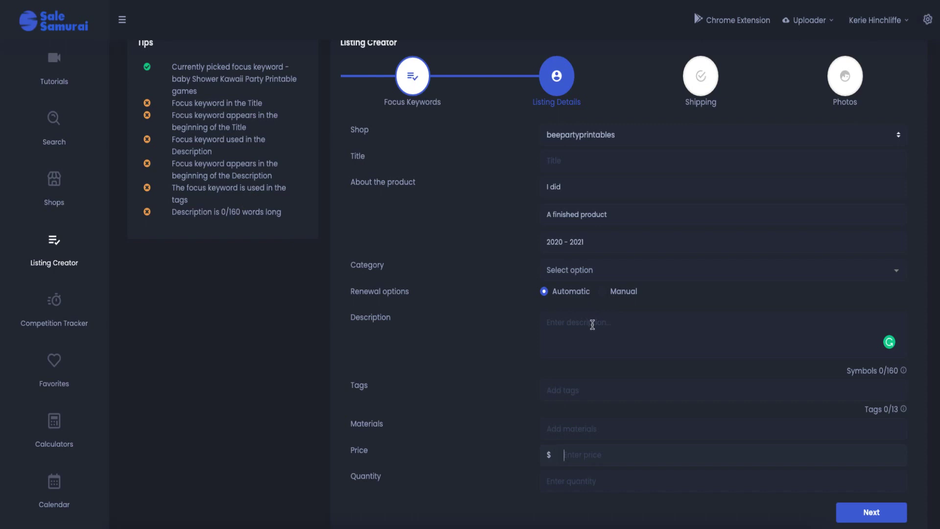
pyautogui.scroll(2, 592, 324)
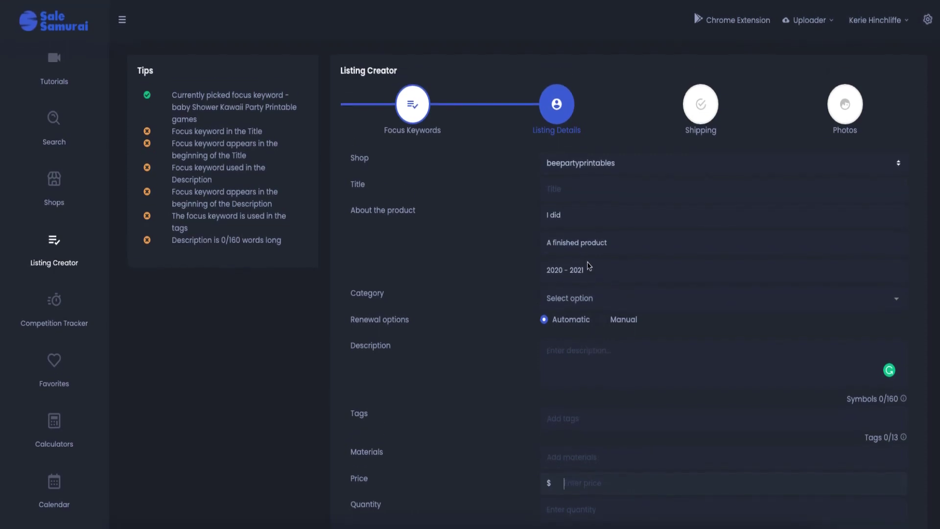
# Copy the focus keyword and paste it in as the listing title and description
pyautogui.click(414, 114)
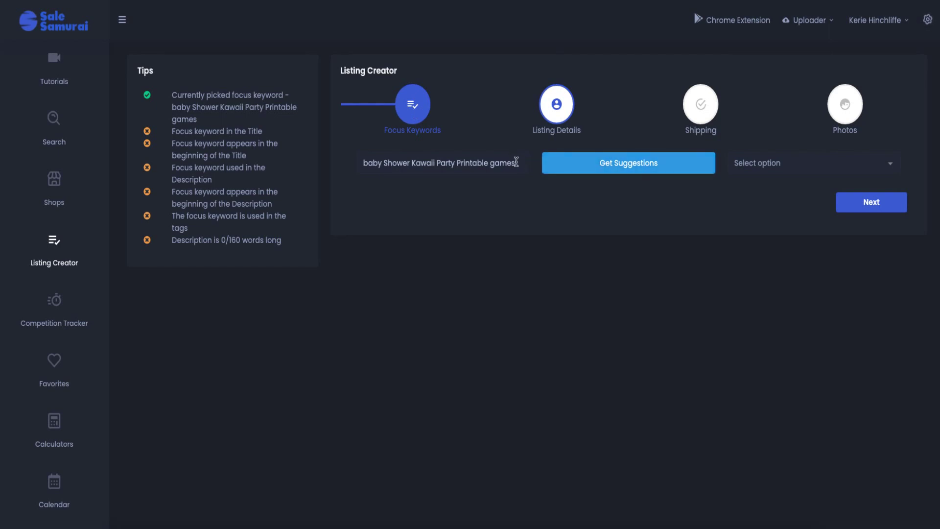
pyautogui.moveTo(518, 163); pyautogui.dragTo(338, 159)
pyautogui.hotkey('ctrl', 'c')
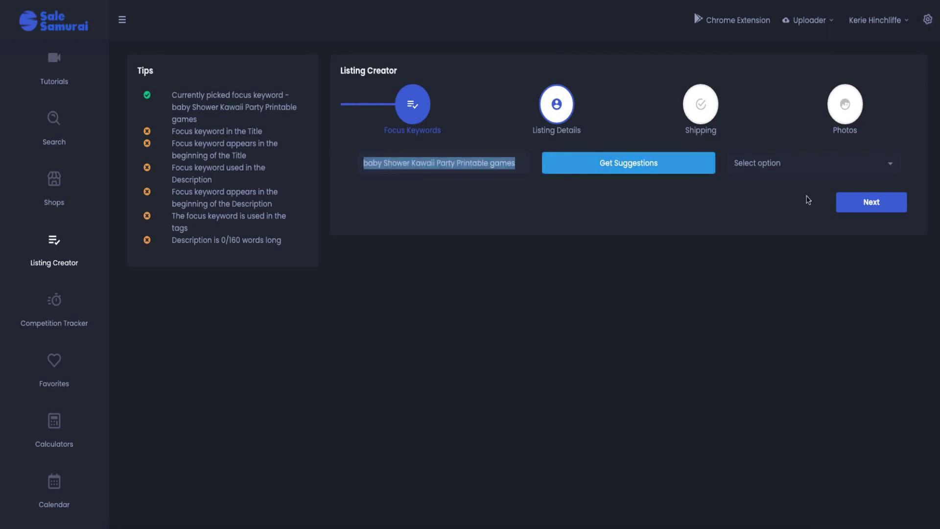
pyautogui.click(865, 209)
pyautogui.scroll(-2, 664, 269)
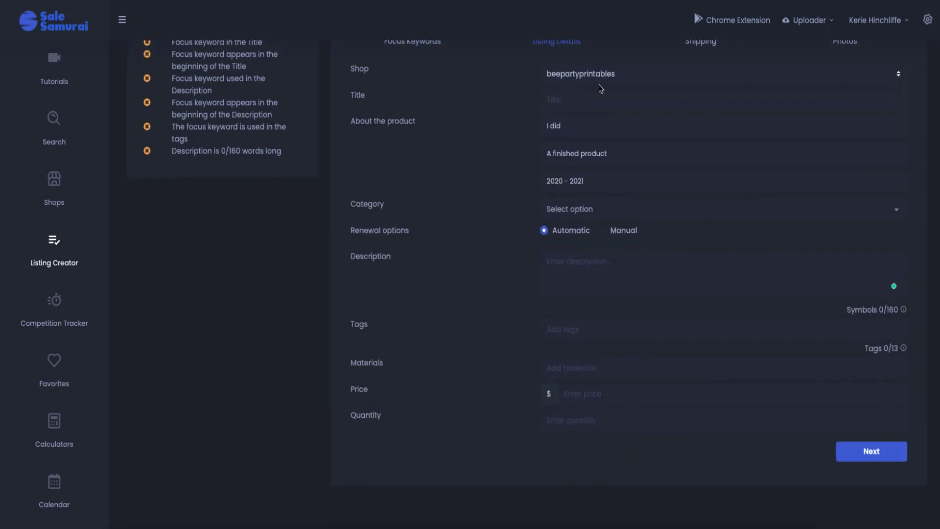
pyautogui.click(593, 95)
pyautogui.hotkey('ctrl', 'v')
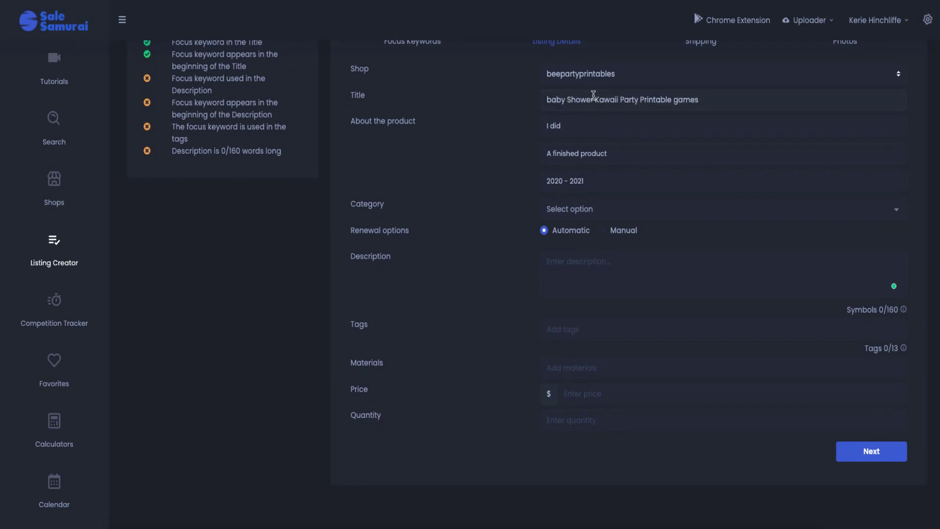
pyautogui.click(579, 263)
pyautogui.hotkey('ctrl', 'v')
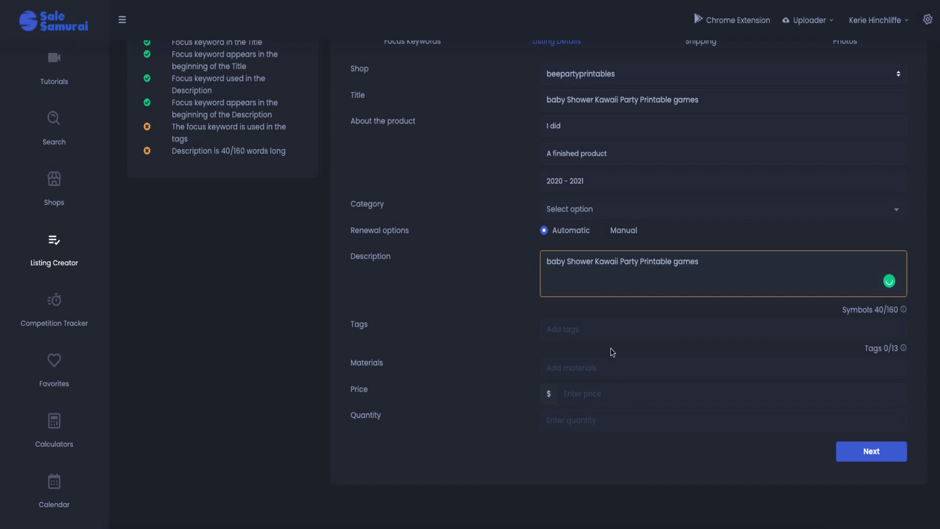
# Add 'kawaii baby shower' as the first tag
pyautogui.click(607, 329)
pyautogui.hotkey('ctrl', 'v')
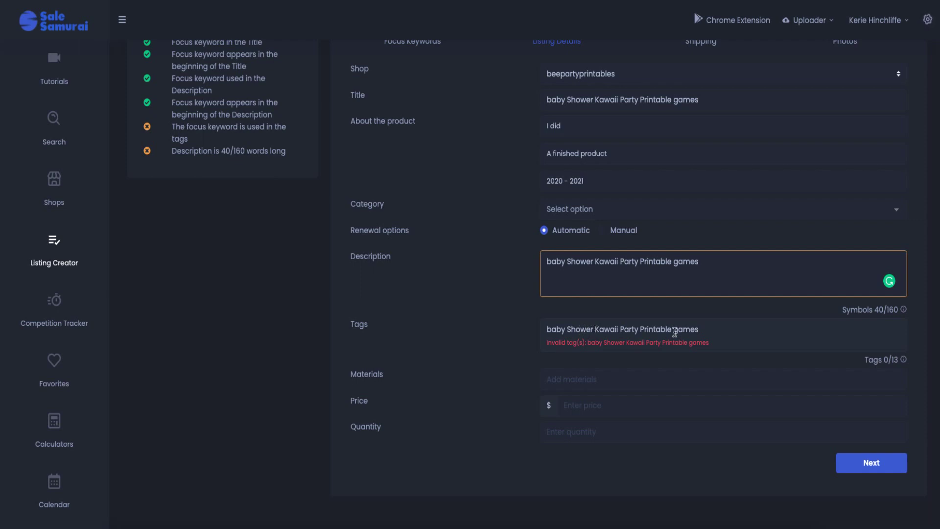
pyautogui.click(597, 327)
pyautogui.press('BackSpace')
pyautogui.press('BackSpace')
pyautogui.press('BackSpace')
pyautogui.press('BackSpace')
pyautogui.press('BackSpace')
pyautogui.press('BackSpace')
pyautogui.press('BackSpace')
pyautogui.press('BackSpace')
pyautogui.press('BackSpace')
pyautogui.press('BackSpace')
pyautogui.press('BackSpace')
pyautogui.press('BackSpace')
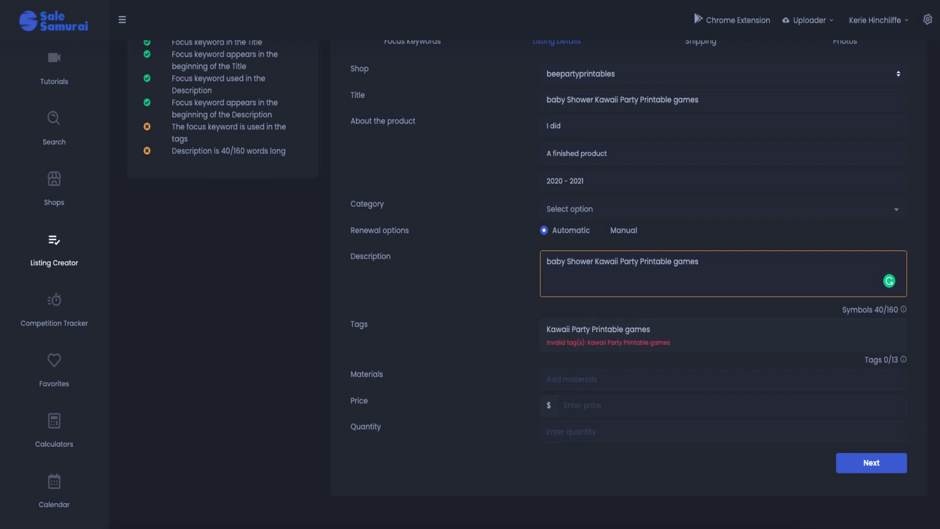
pyautogui.hotkey('ctrl', 'a')
pyautogui.write('kawaii baby shower')
pyautogui.press('Return')
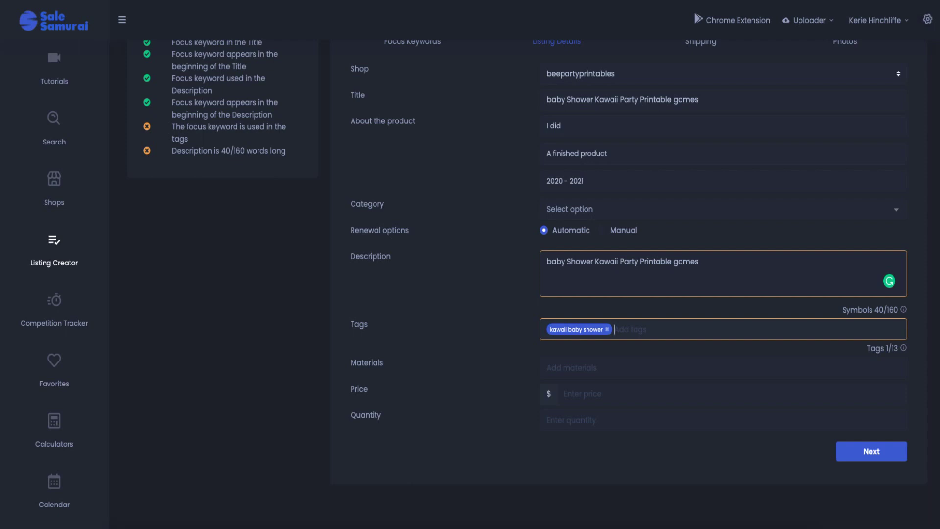
# Add the tags 'baby shower', 'printables' and 'digital'
pyautogui.write('baby shower prin')
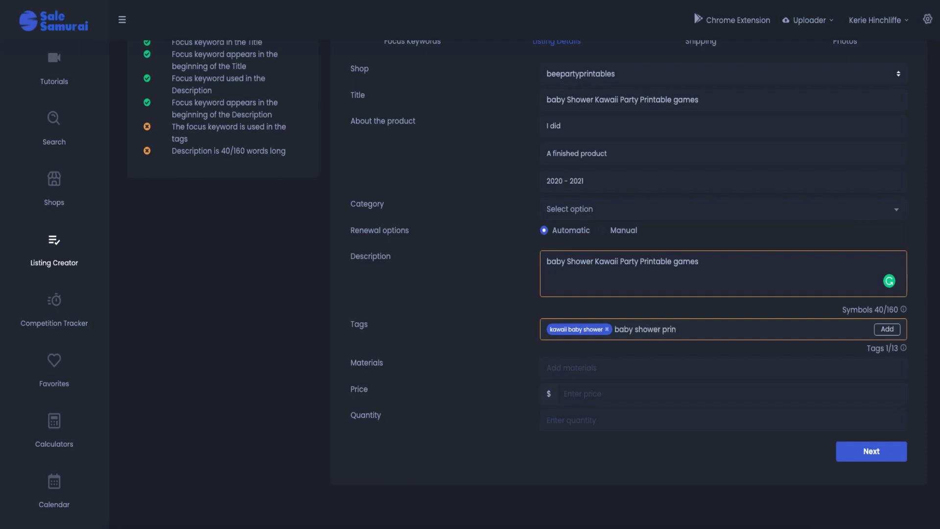
pyautogui.write('table')
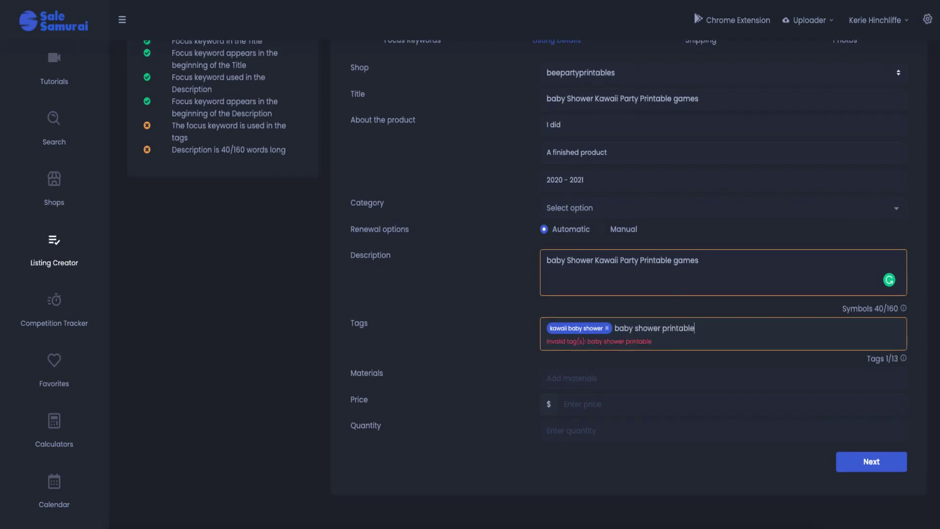
pyautogui.press('BackSpace')
pyautogui.press('BackSpace')
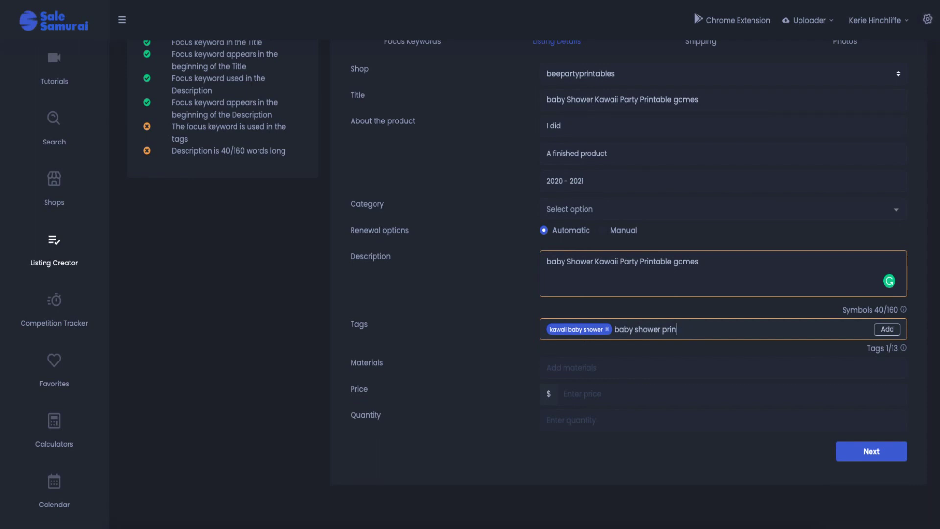
pyautogui.press('Return')
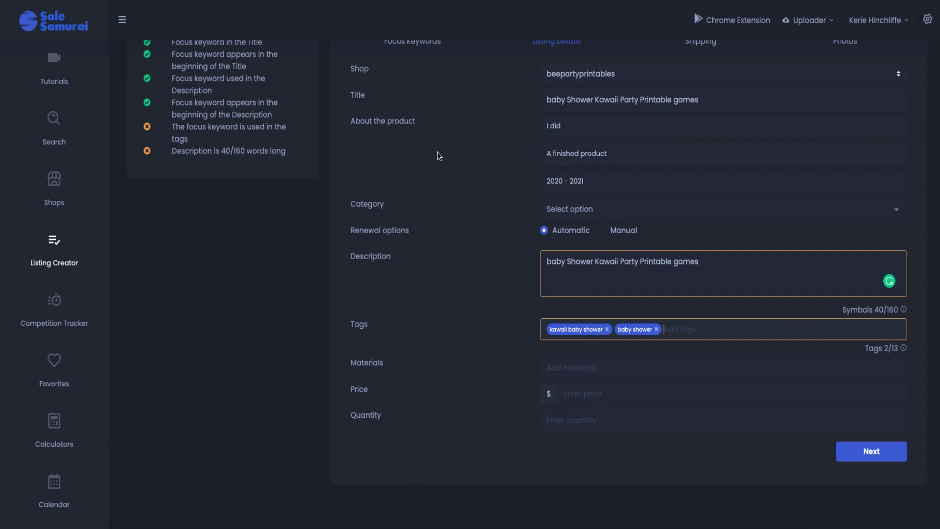
pyautogui.write('printables')
pyautogui.press('Return')
pyautogui.write('d')
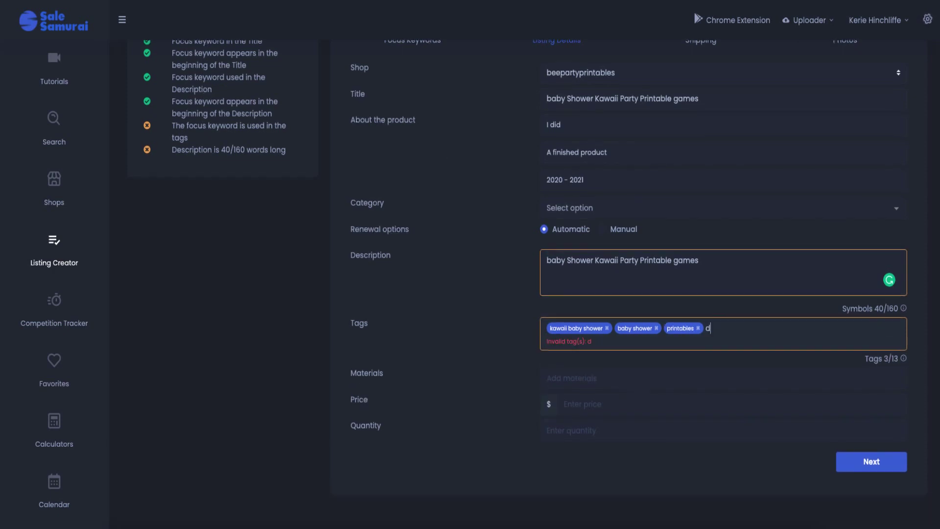
pyautogui.write('igita')
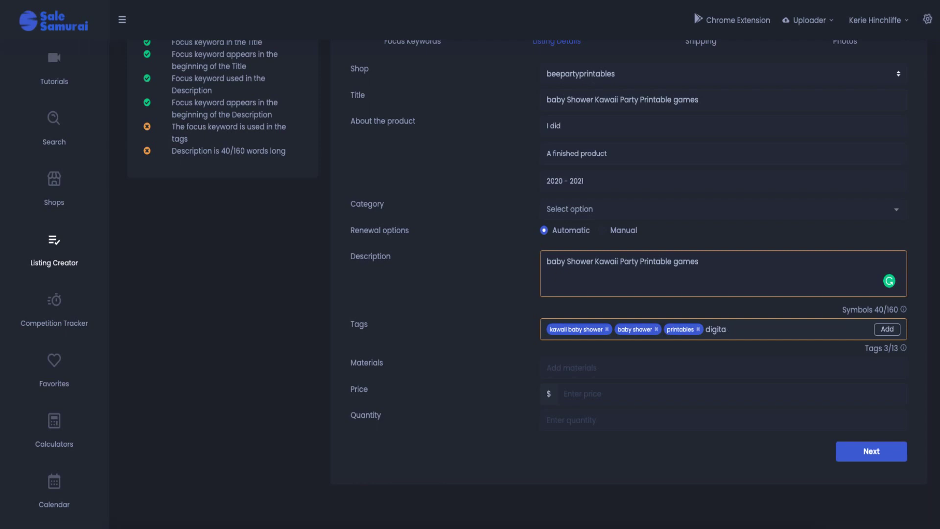
pyautogui.write('l')
pyautogui.press('Return')
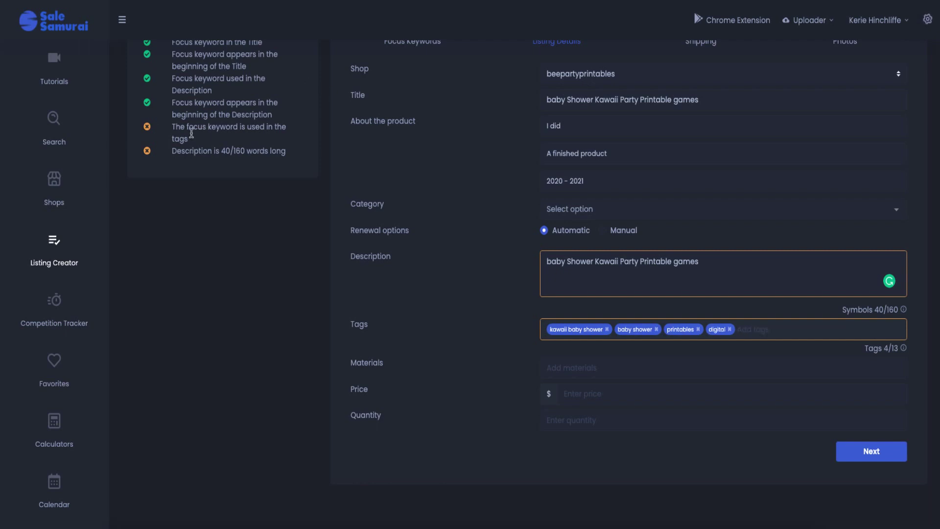
# Add 'kawaii party' as the fifth tag
pyautogui.scroll(2, 455, 166)
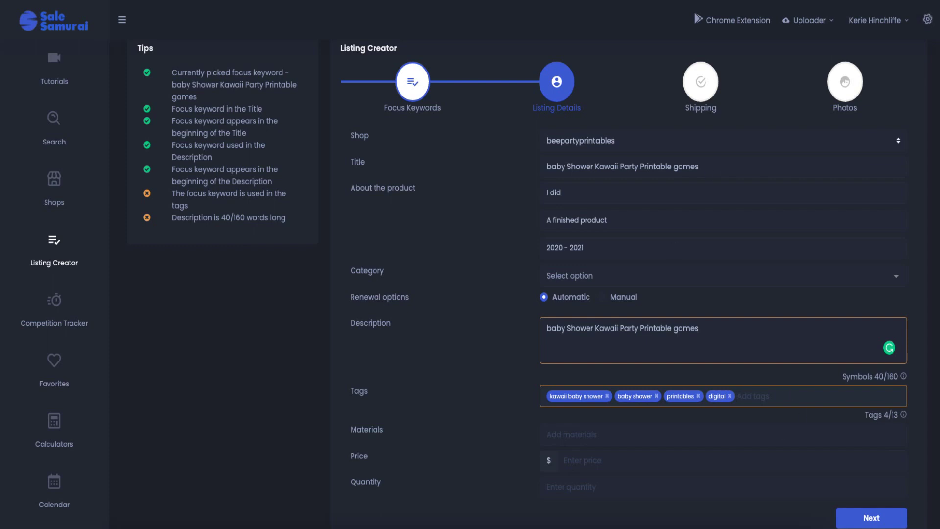
pyautogui.write('kawaii party')
pyautogui.press('Return')
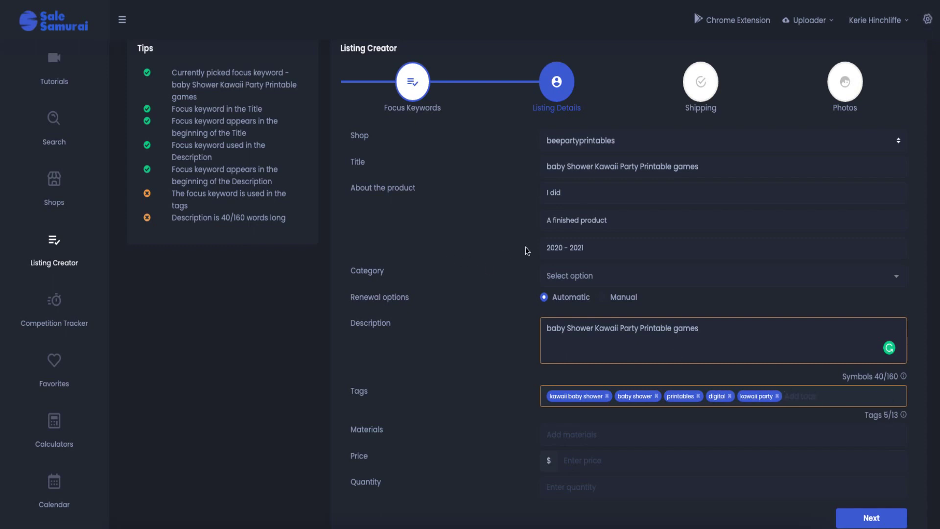
pyautogui.scroll(-2, 527, 251)
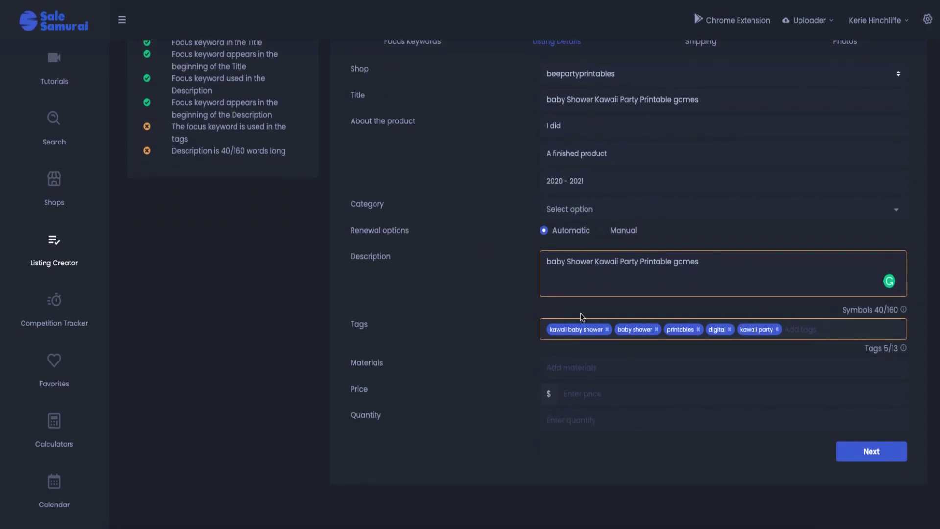
pyautogui.click(574, 285)
# In Competition Tracker, view both shops' sales histories, check Keywords, then return to Shops
pyautogui.click(58, 308)
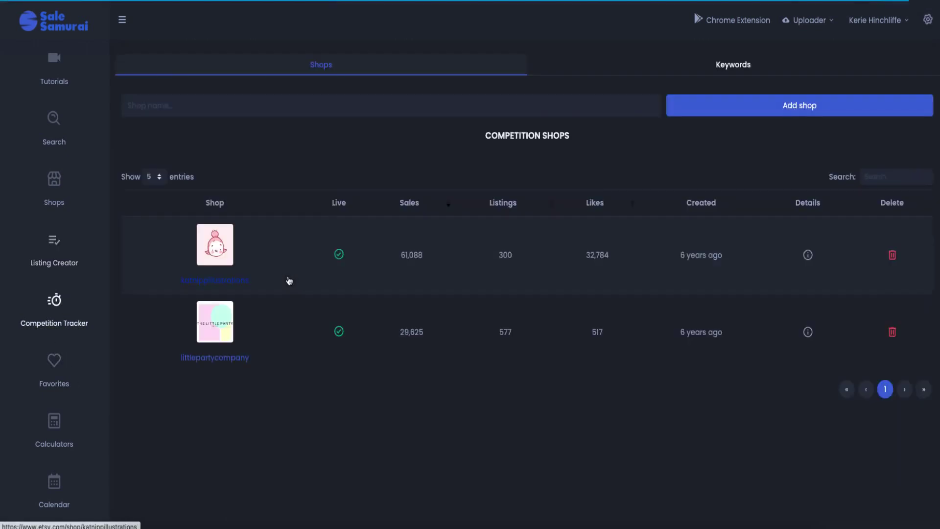
pyautogui.click(808, 255)
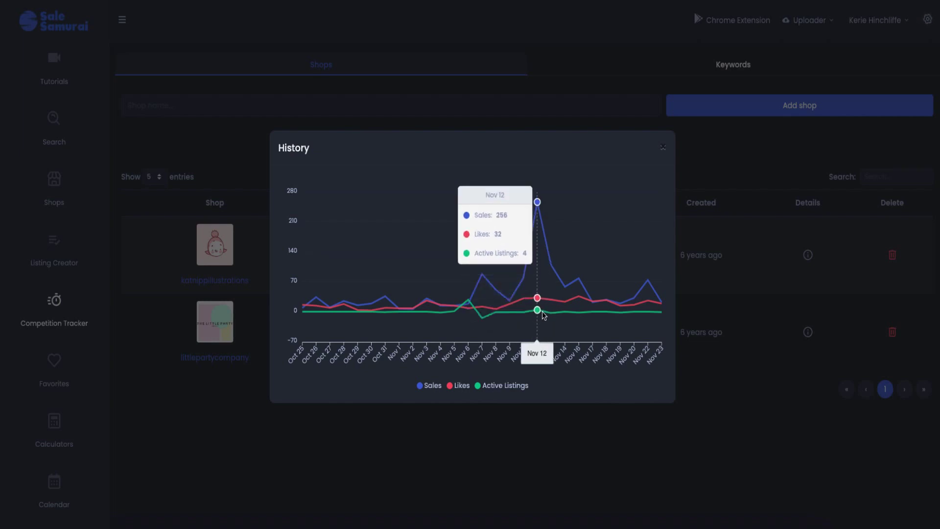
pyautogui.click(725, 170)
pyautogui.click(808, 332)
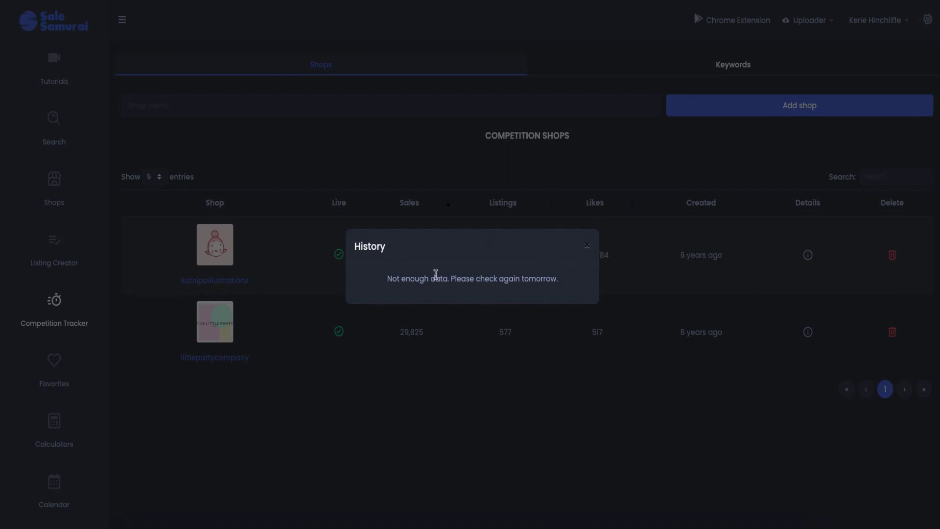
pyautogui.click(586, 246)
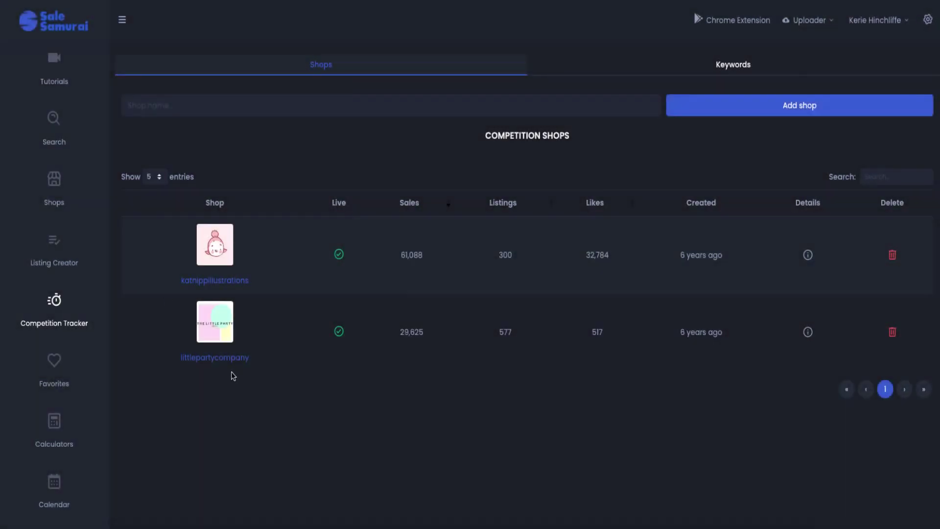
pyautogui.click(740, 69)
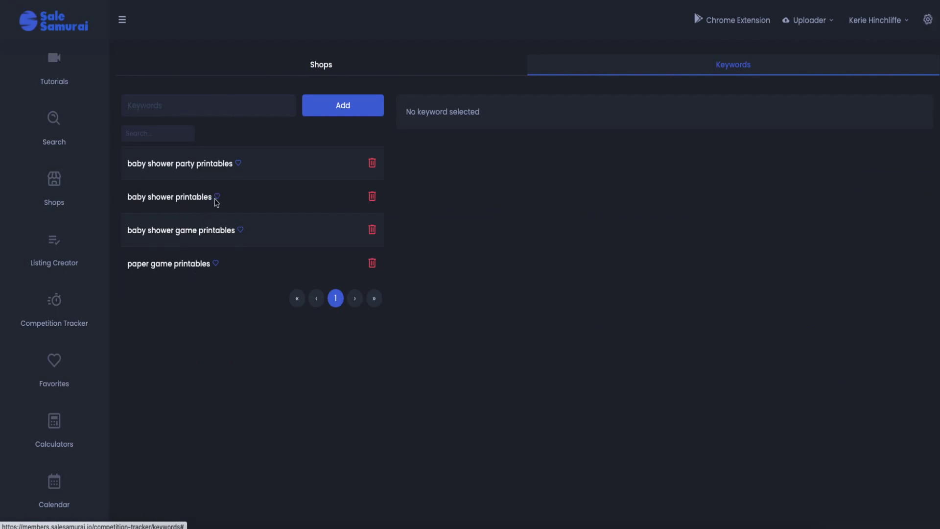
pyautogui.click(337, 68)
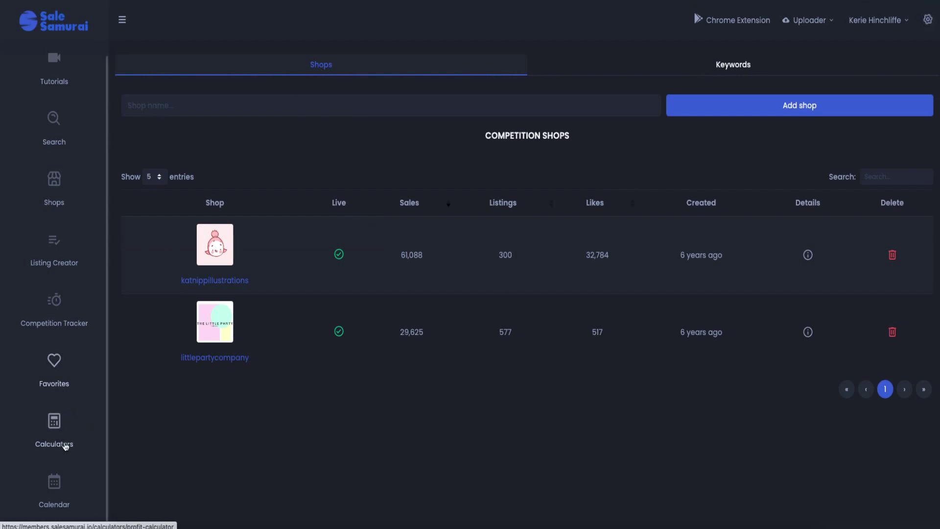
# Open Favorites and switch between the saved Keywords and Listings tabs
pyautogui.click(54, 361)
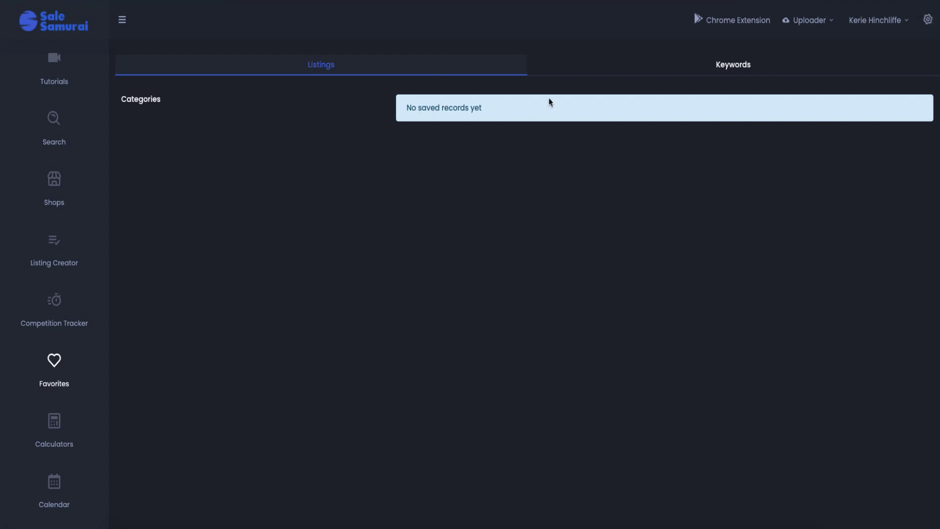
pyautogui.click(741, 64)
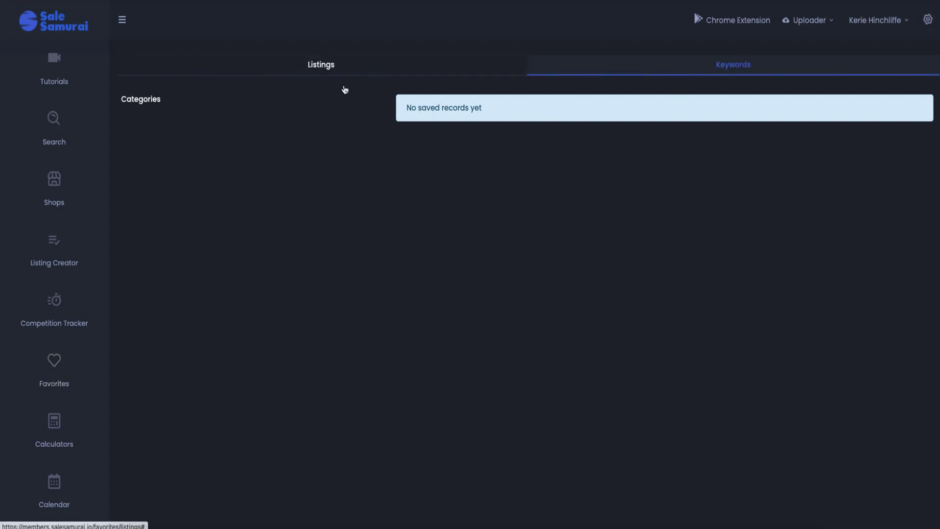
pyautogui.click(407, 73)
# Open the Profit Calculator and enter a price of 5.95
pyautogui.click(81, 421)
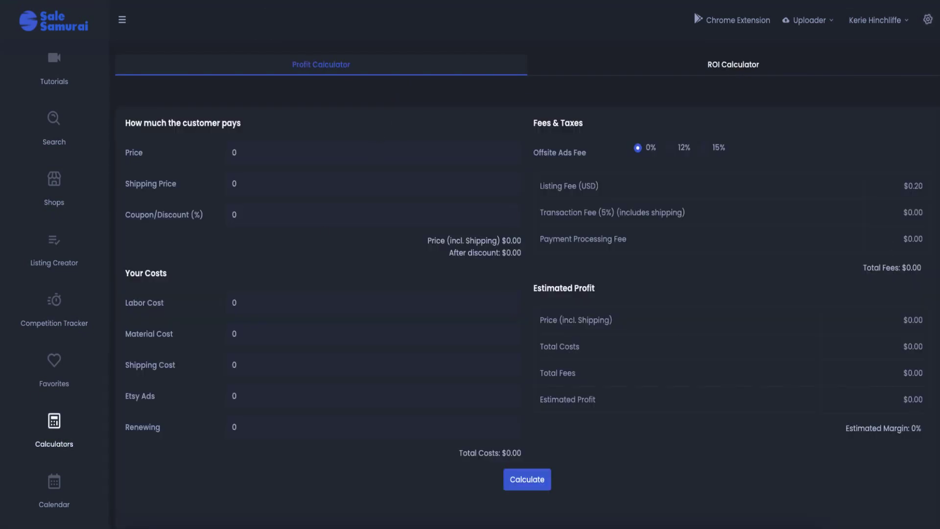
pyautogui.moveTo(254, 152); pyautogui.dragTo(197, 149)
pyautogui.write('5.95')
pyautogui.click(273, 182)
# Raise the coupon discount to 10%
pyautogui.click(365, 217)
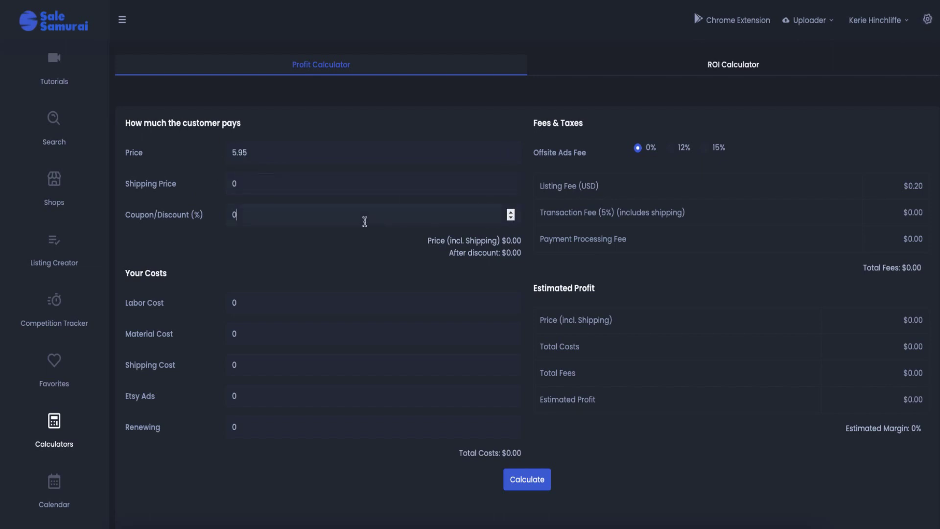
pyautogui.click(511, 212)
pyautogui.click(510, 212)
pyautogui.click(510, 212)
pyautogui.click(511, 212)
pyautogui.click(510, 212)
pyautogui.click(510, 213)
pyautogui.click(510, 212)
pyautogui.click(214, 252)
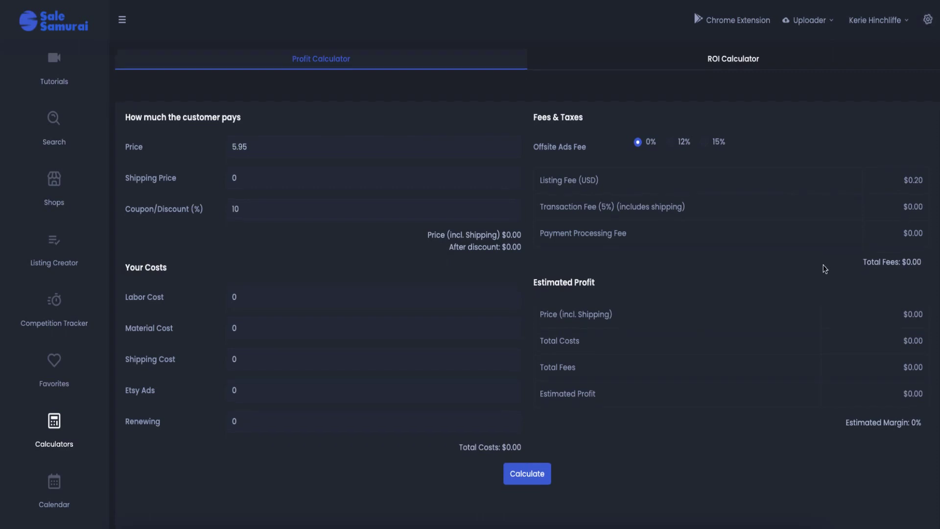
# Set the renewing cost to 1
pyautogui.scroll(-1, 766, 267)
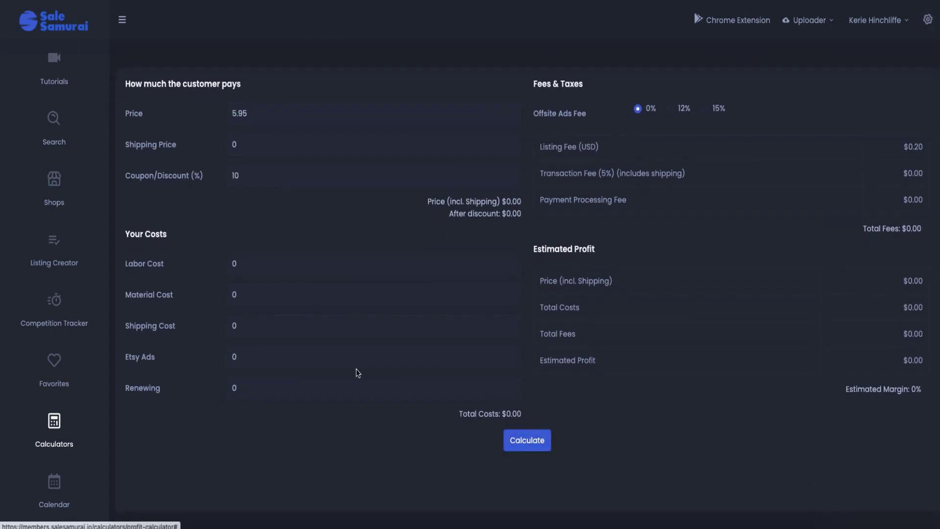
pyautogui.click(511, 385)
pyautogui.click(511, 385)
pyautogui.click(512, 391)
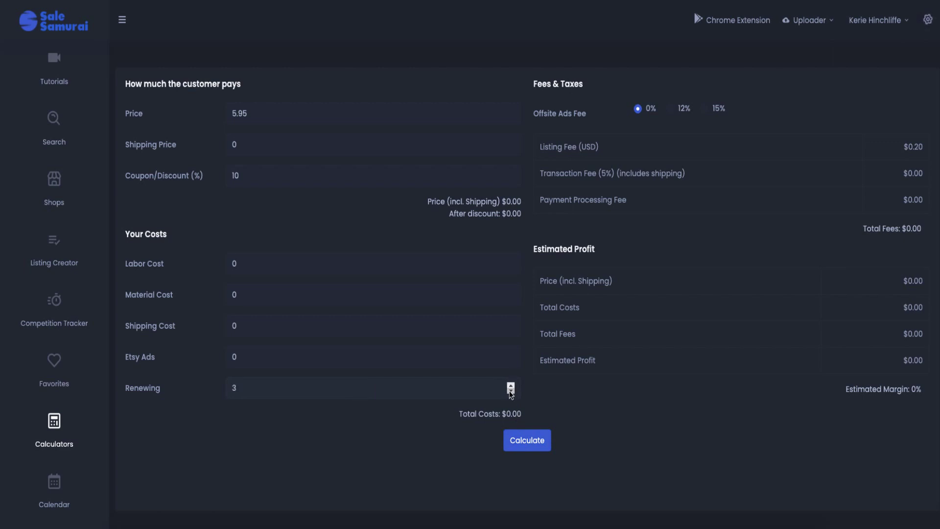
# Set the renewing cost to $1 and calculate: $0.88 fees, $3.48 profit at 65% margin
pyautogui.click(512, 394)
pyautogui.click(533, 440)
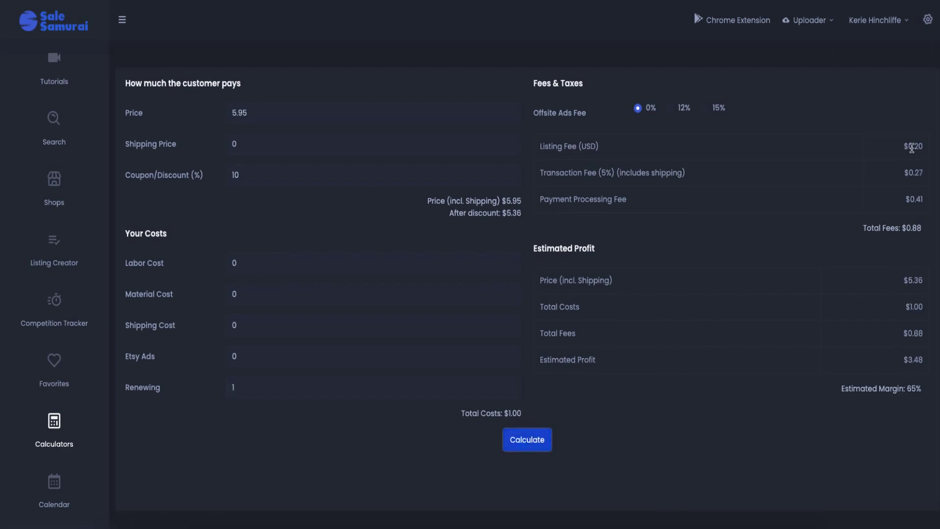
pyautogui.moveTo(908, 281)
pyautogui.mouseDown()
pyautogui.moveTo(934, 282)
pyautogui.moveTo(924, 280)
pyautogui.mouseUp()
pyautogui.click(916, 281)
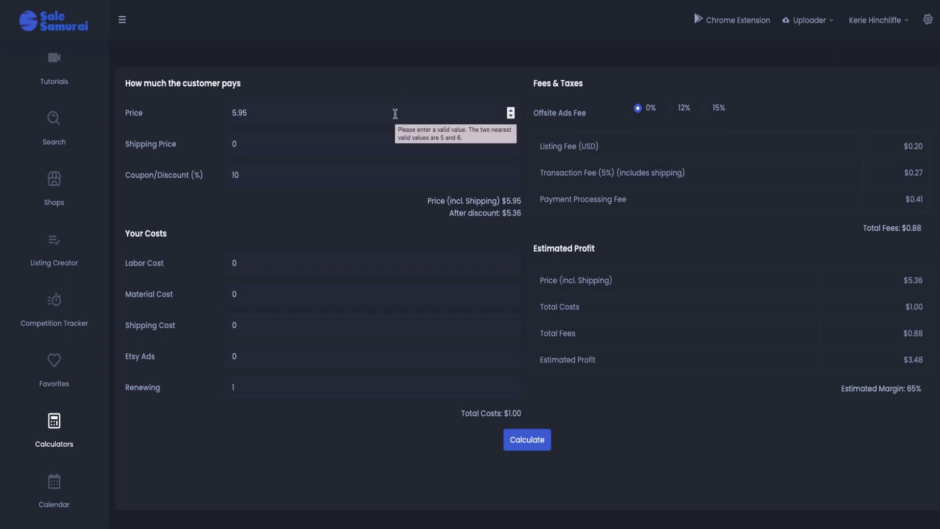
pyautogui.scroll(-1, 709, 264)
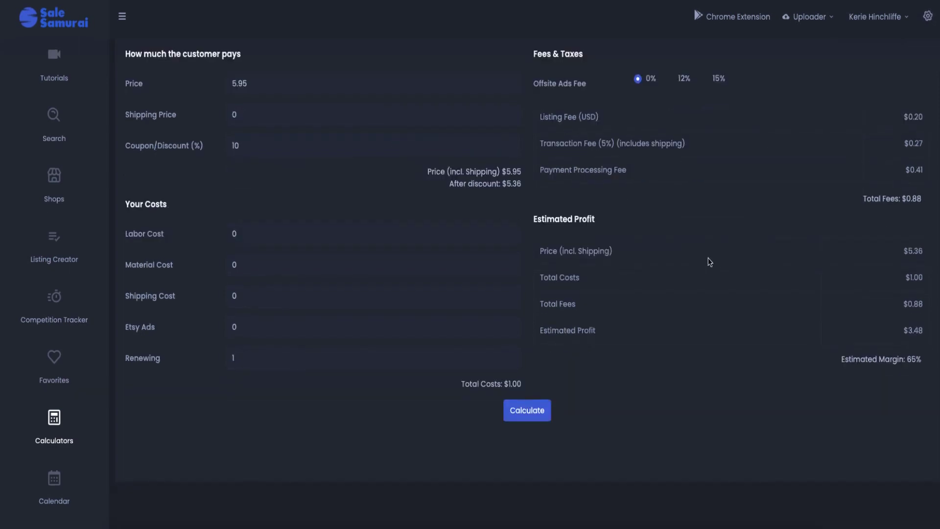
pyautogui.scroll(3, 566, 274)
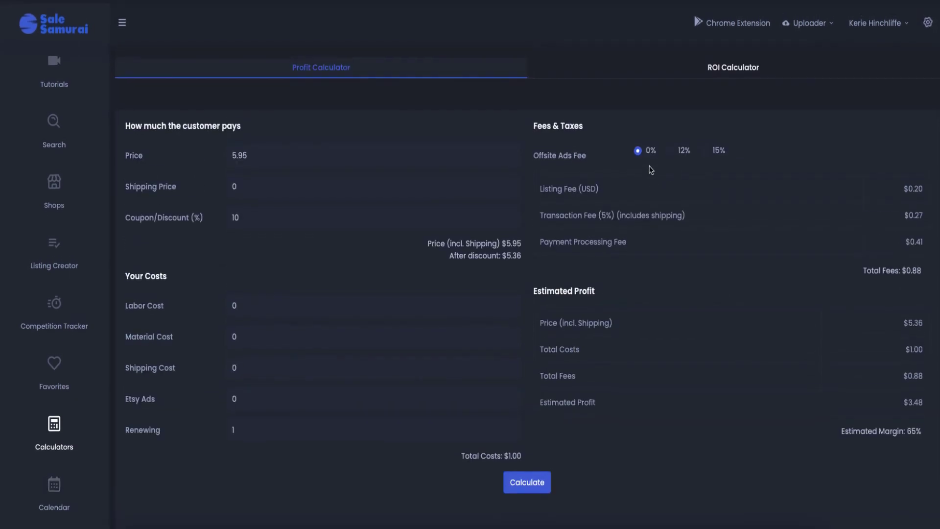
# Switch to the ROI Calculator tab on the Calculators page
pyautogui.click(740, 66)
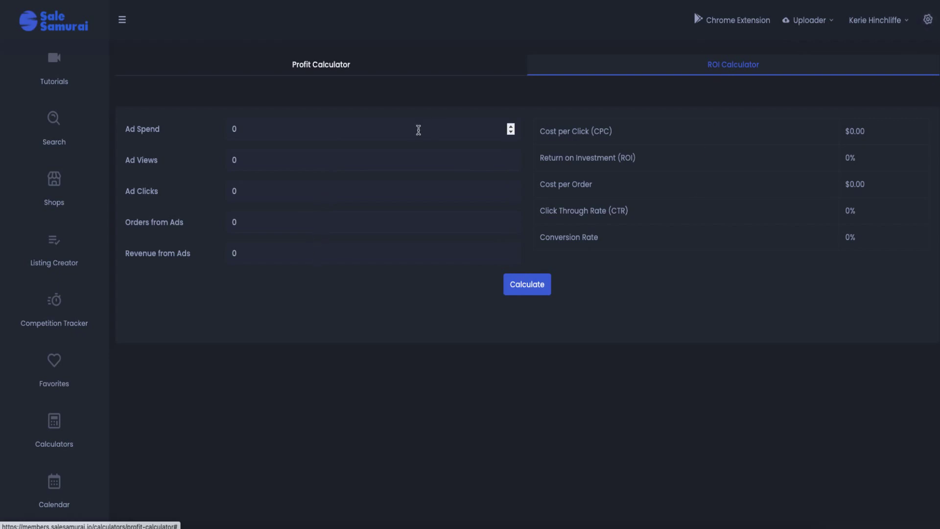
# Open the holiday Calendar and scroll through November 2021's holidays
pyautogui.click(64, 506)
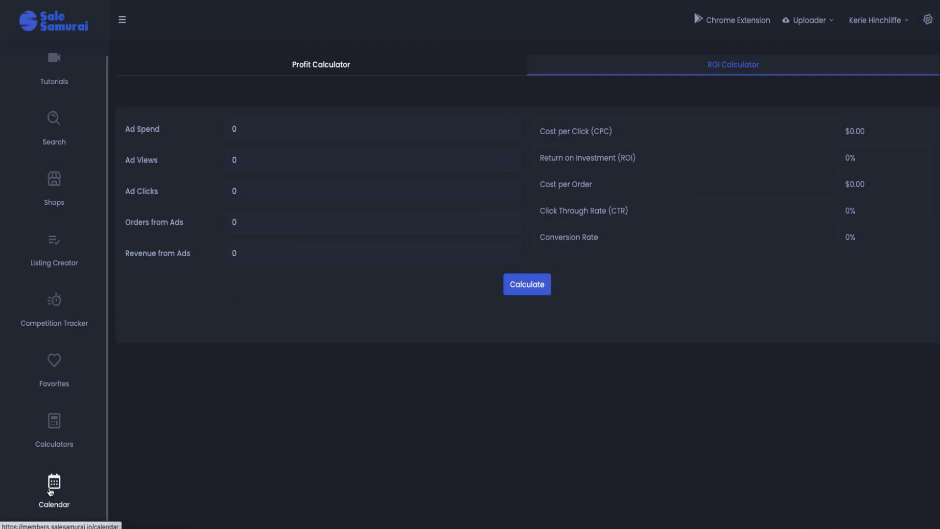
pyautogui.scroll(-1, 426, 161)
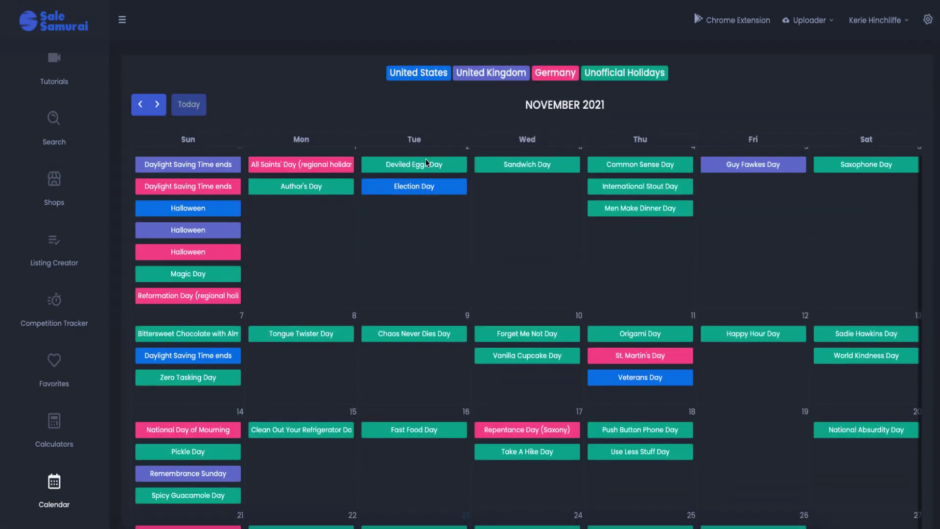
pyautogui.scroll(1, 425, 159)
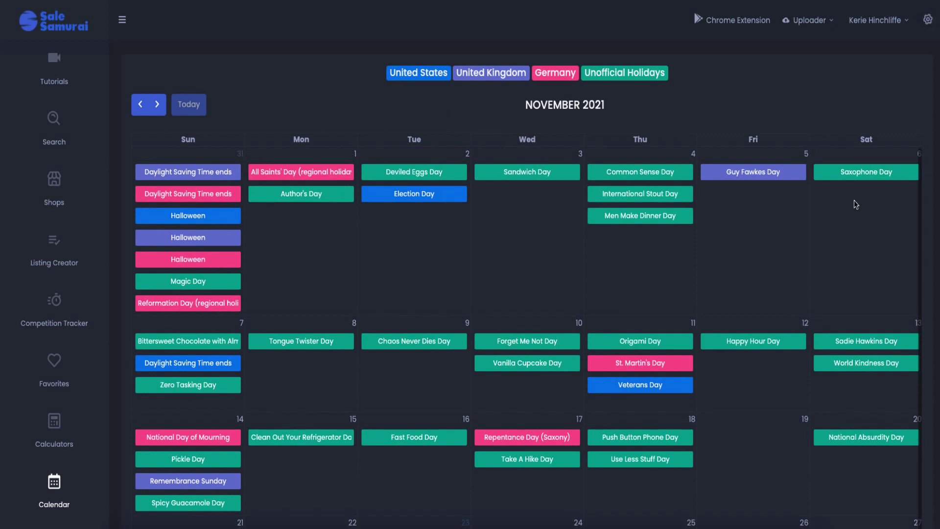
pyautogui.scroll(-1, 583, 392)
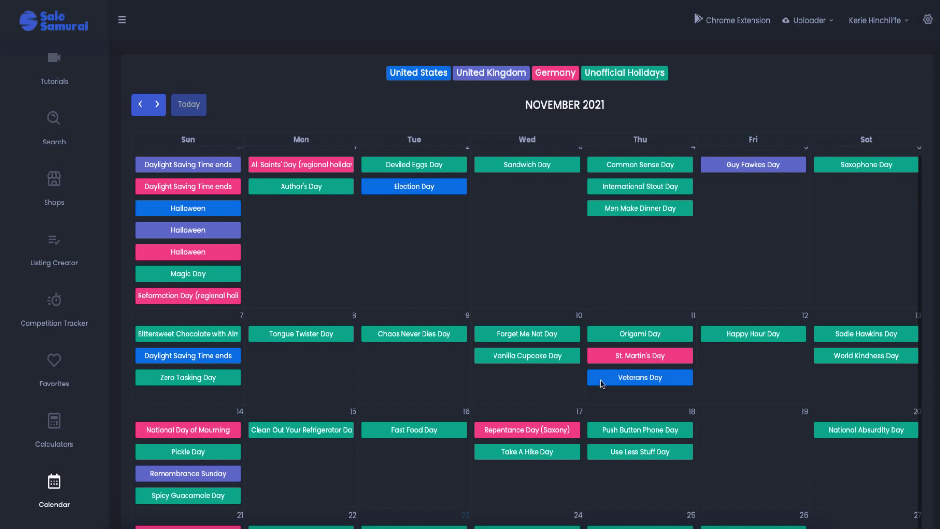
pyautogui.scroll(-3, 595, 354)
pyautogui.scroll(-4, 596, 358)
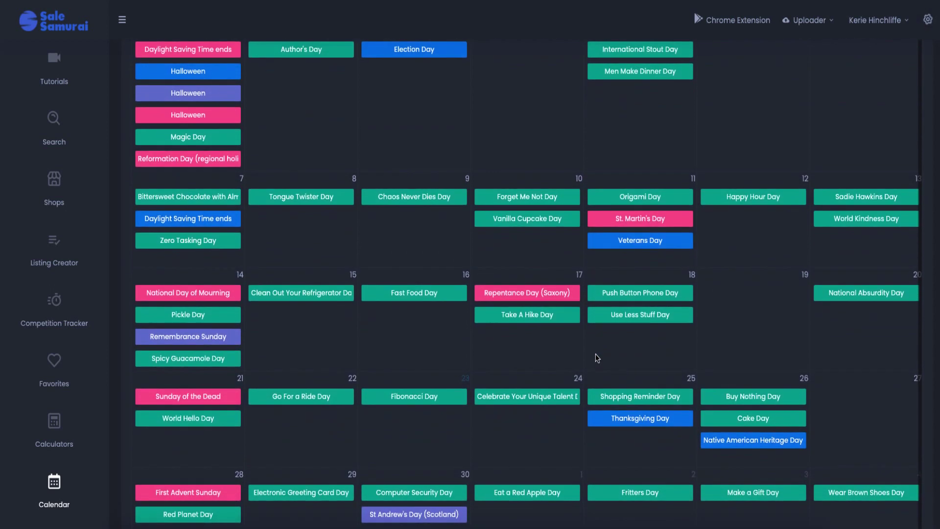
pyautogui.scroll(-1, 596, 357)
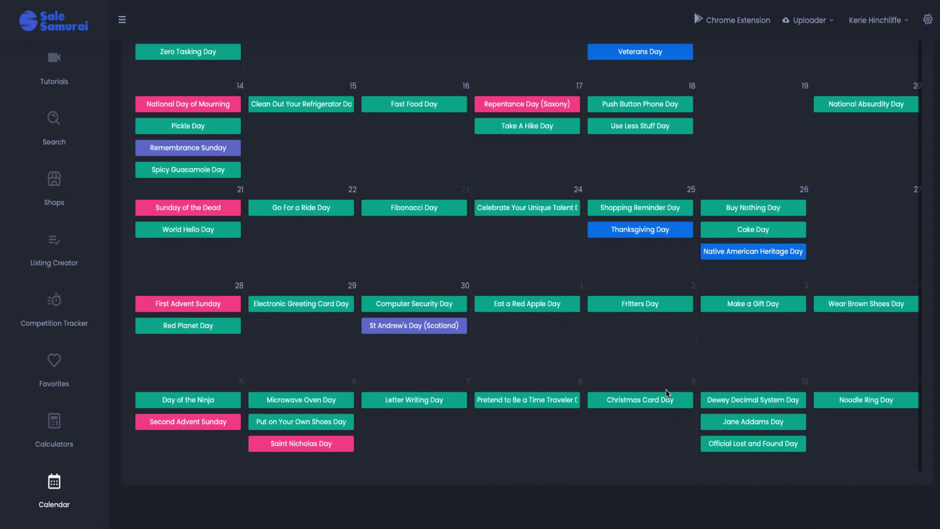
pyautogui.scroll(7, 797, 131)
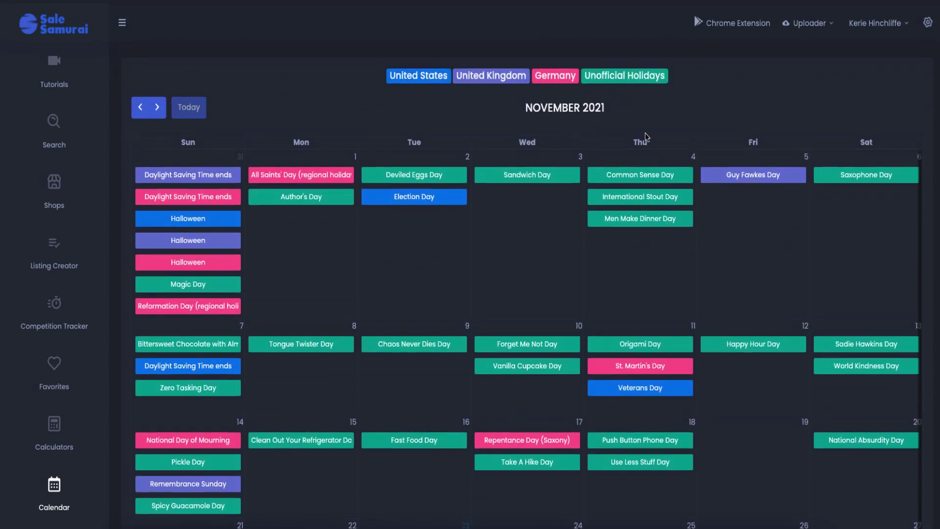
pyautogui.scroll(-2, 518, 118)
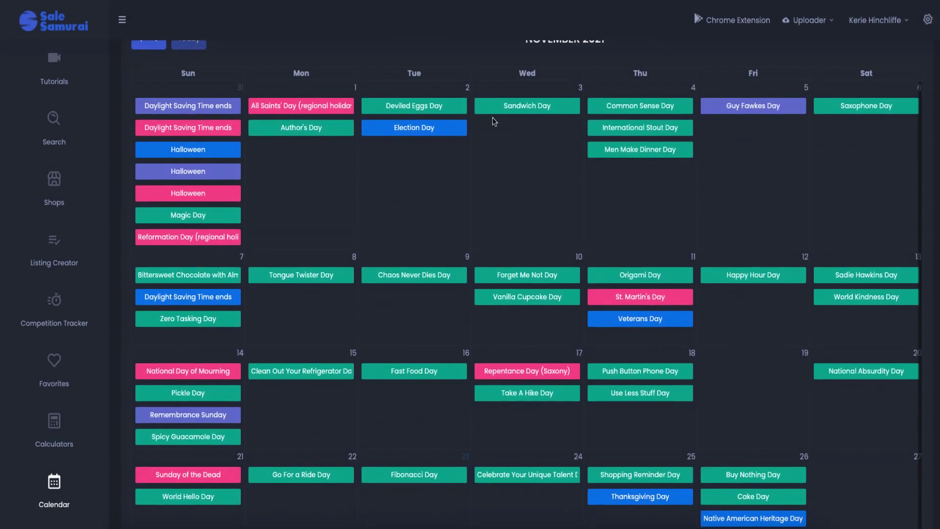
pyautogui.scroll(2, 496, 120)
# Advance to December 2021 and browse holidays like Christmas Eve and Boxing Day
pyautogui.click(156, 105)
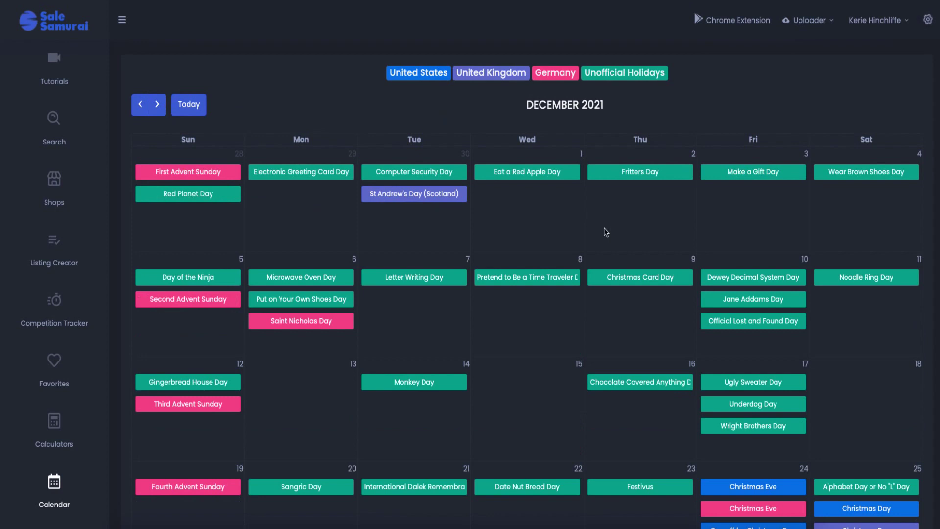
pyautogui.scroll(-3, 598, 215)
pyautogui.scroll(3, 589, 204)
pyautogui.scroll(-7, 578, 235)
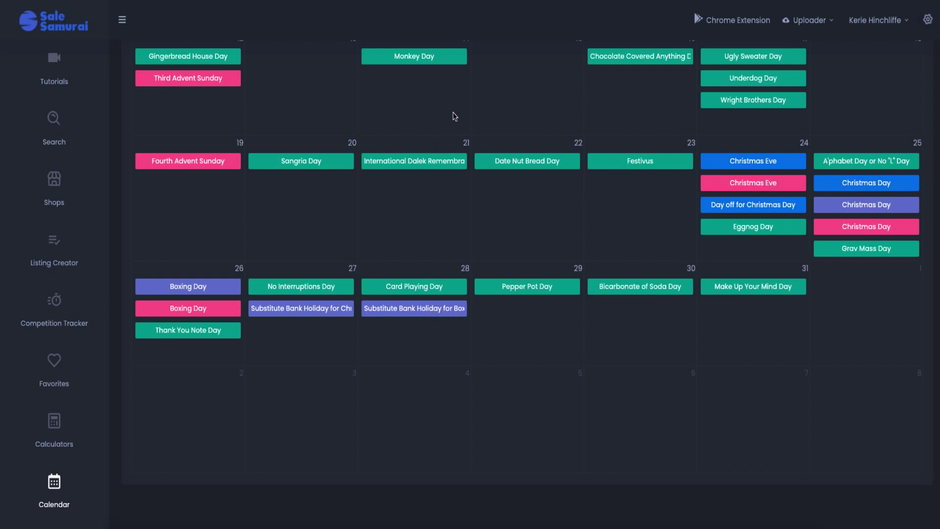
pyautogui.scroll(5, 454, 117)
pyautogui.scroll(2, 454, 117)
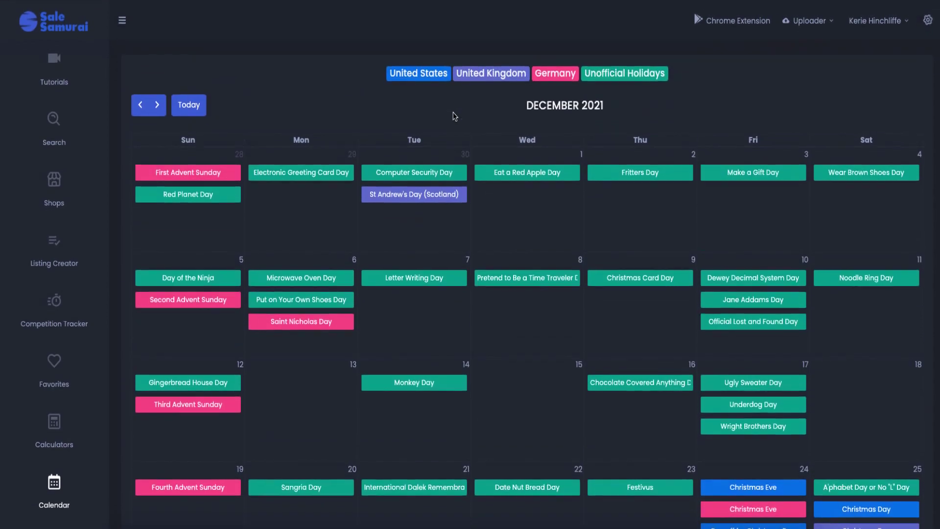
pyautogui.scroll(-2, 454, 116)
pyautogui.scroll(-5, 454, 117)
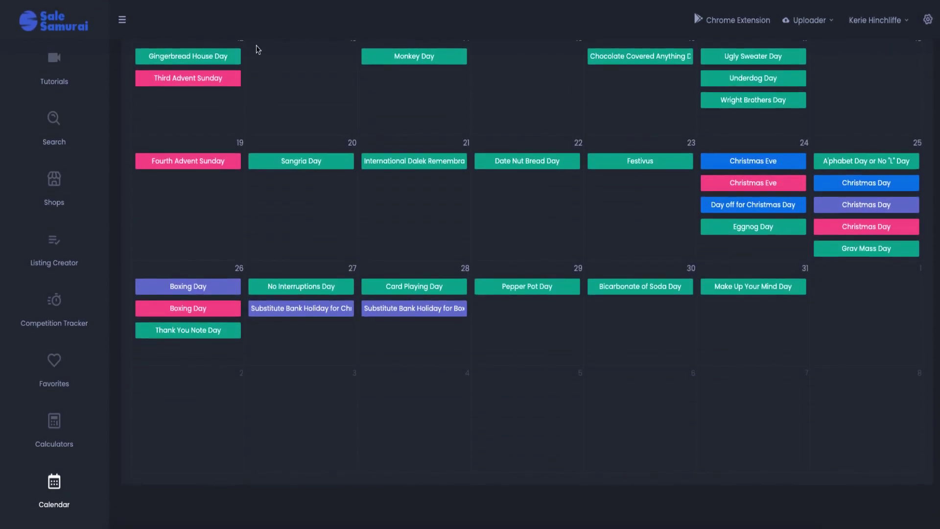
pyautogui.scroll(2, 257, 45)
pyautogui.scroll(5, 257, 46)
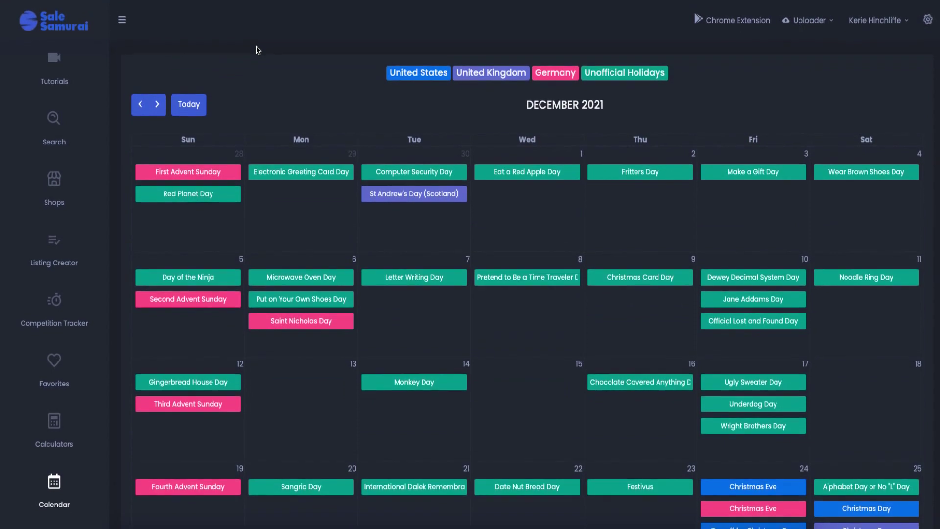